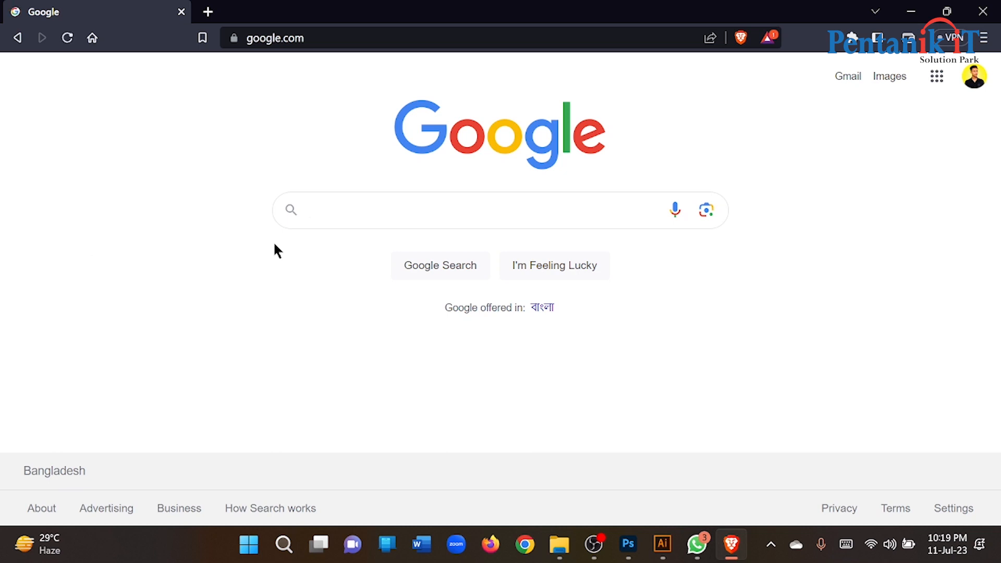
- Search Google for "car" and show the image results
type("car")
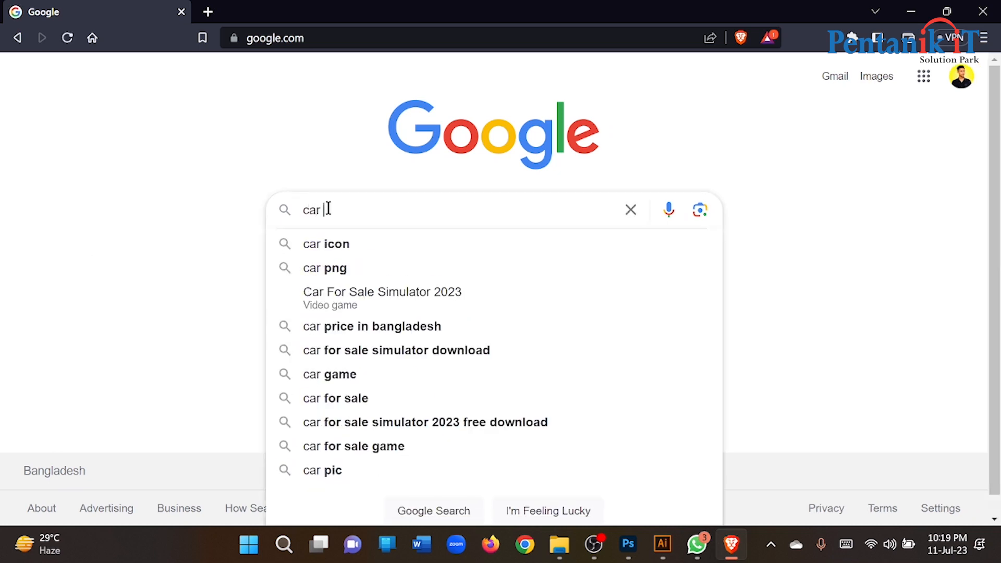
key("Return")
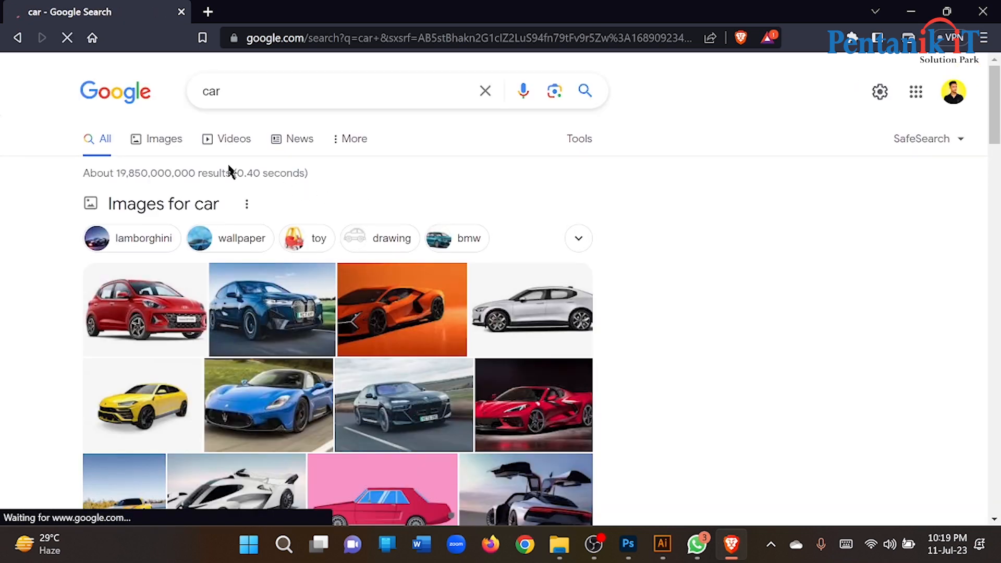
left_click(161, 143)
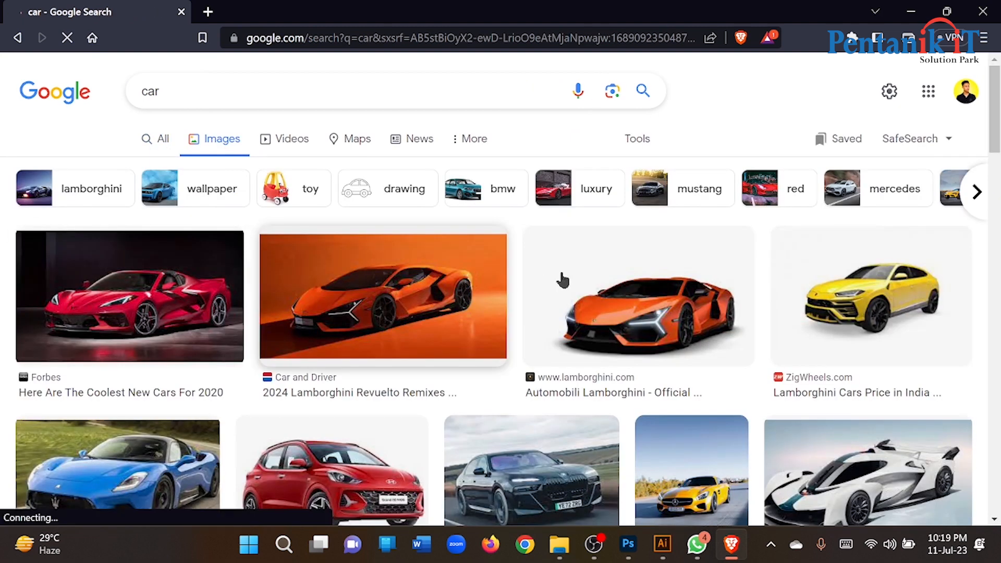
- Browse the car image results for a suitable car photo
scroll(573, 280, "down", 7)
scroll(23, 292, "down", 3)
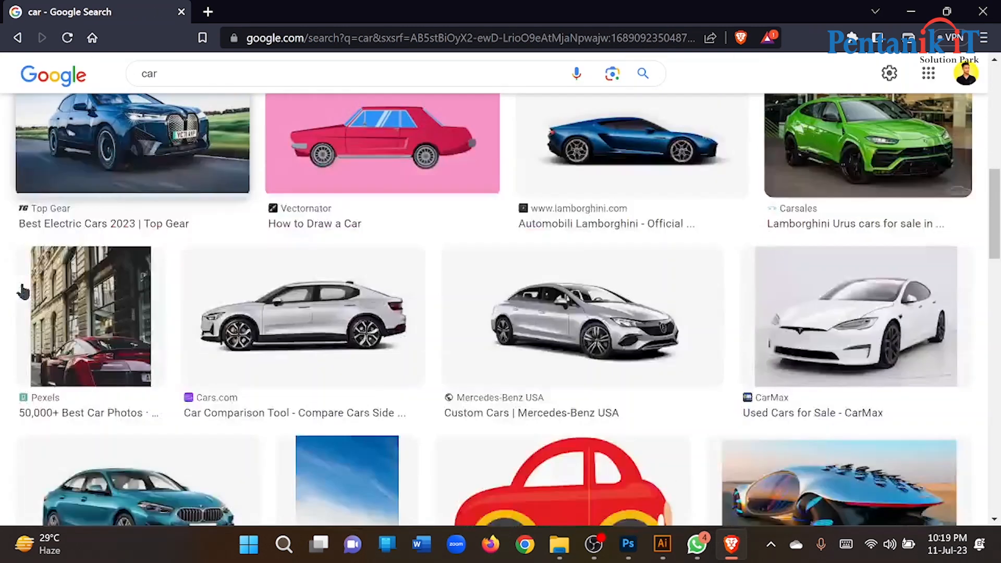
scroll(22, 292, "down", 5)
scroll(24, 293, "down", 5)
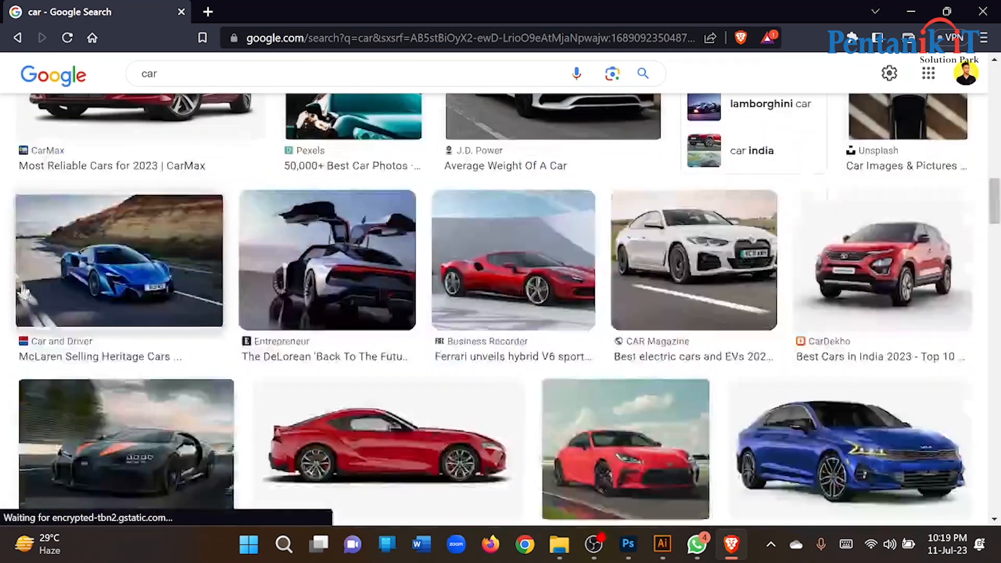
scroll(22, 292, "down", 3)
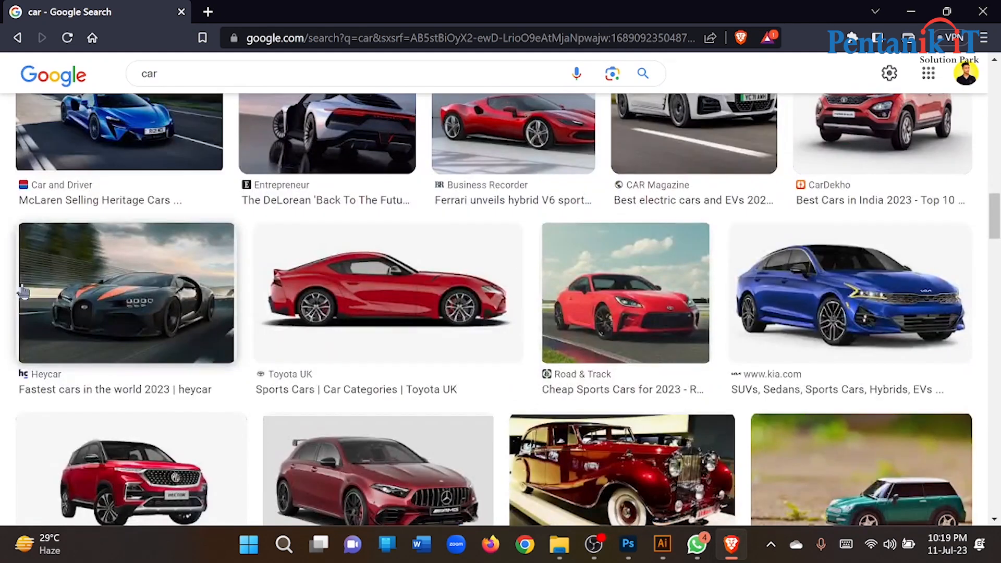
scroll(22, 292, "down", 5)
scroll(52, 295, "down", 7)
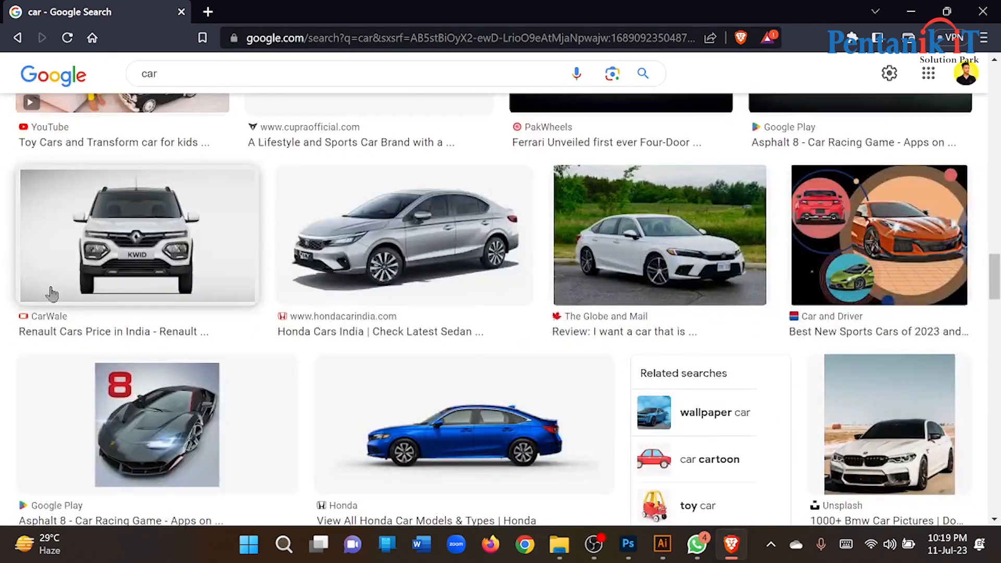
scroll(52, 295, "down", 10)
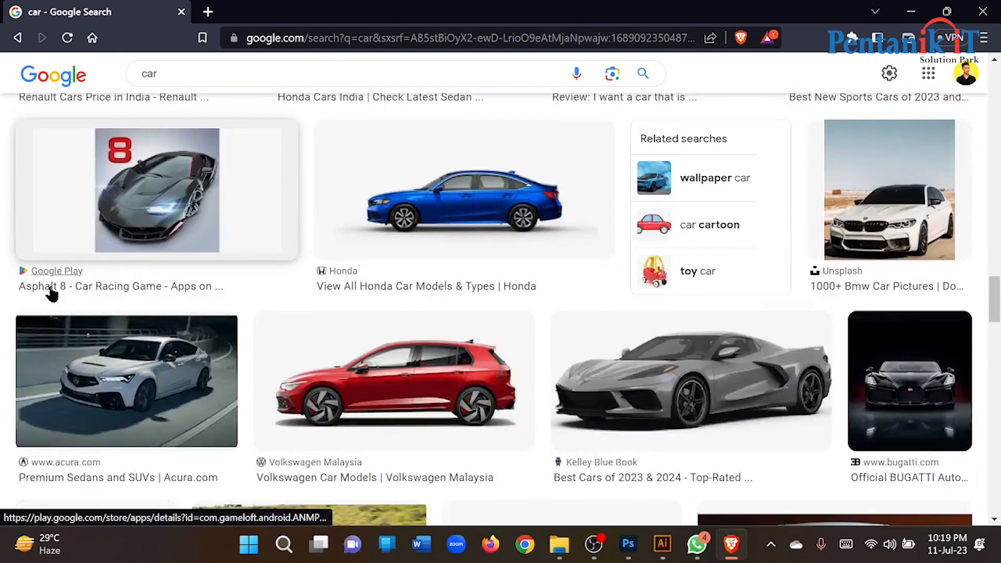
scroll(52, 297, "down", 9)
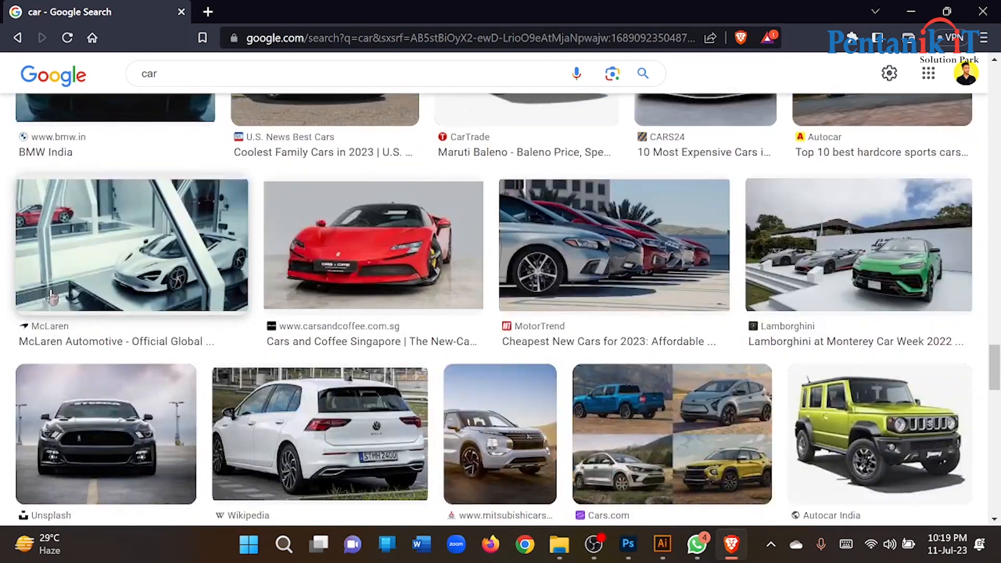
scroll(297, 281, "down", 5)
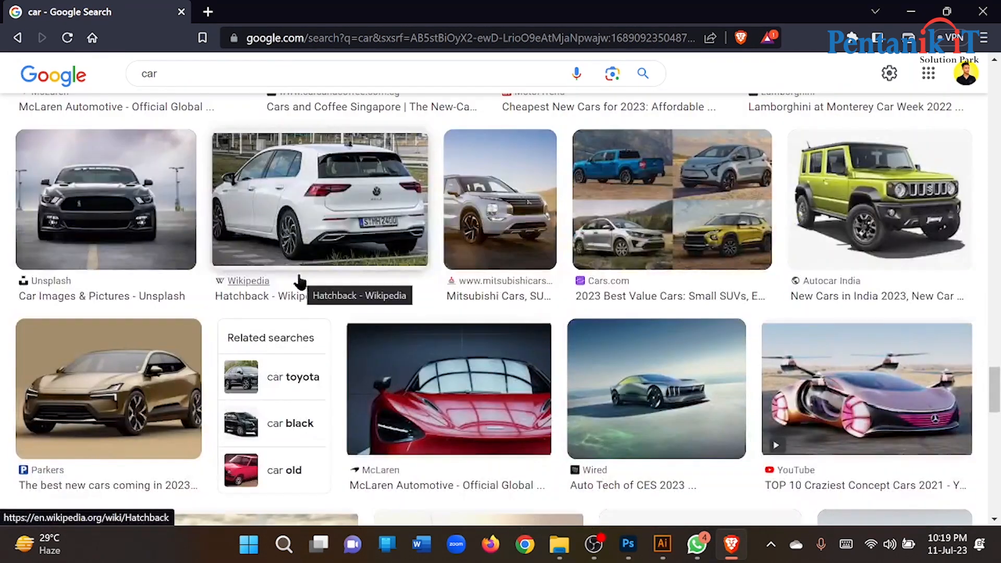
- Preview the Wired concept car image, open the related Inventiva electric car image and look through its related content
left_click(654, 431)
scroll(909, 323, "down", 5)
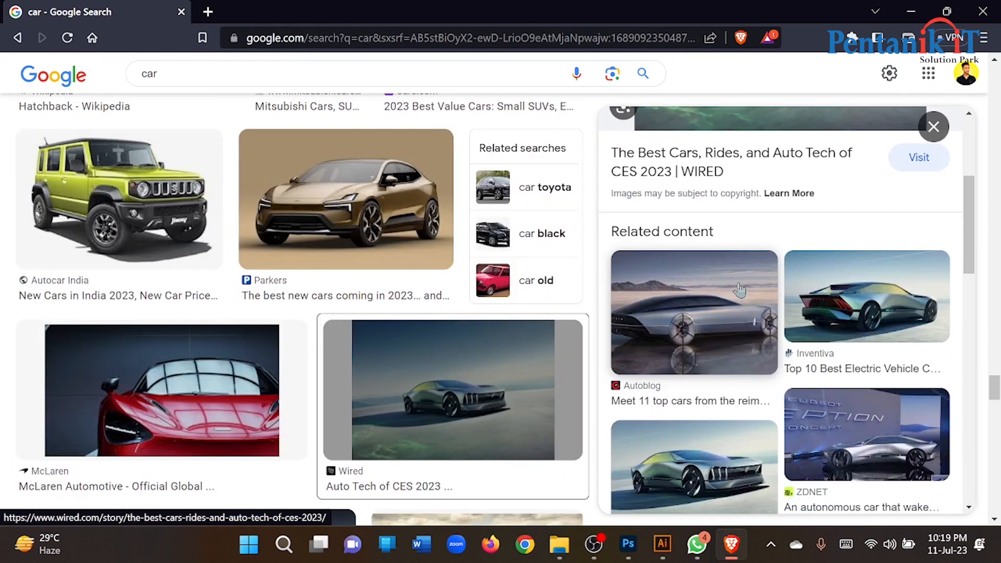
scroll(908, 312, "down", 3)
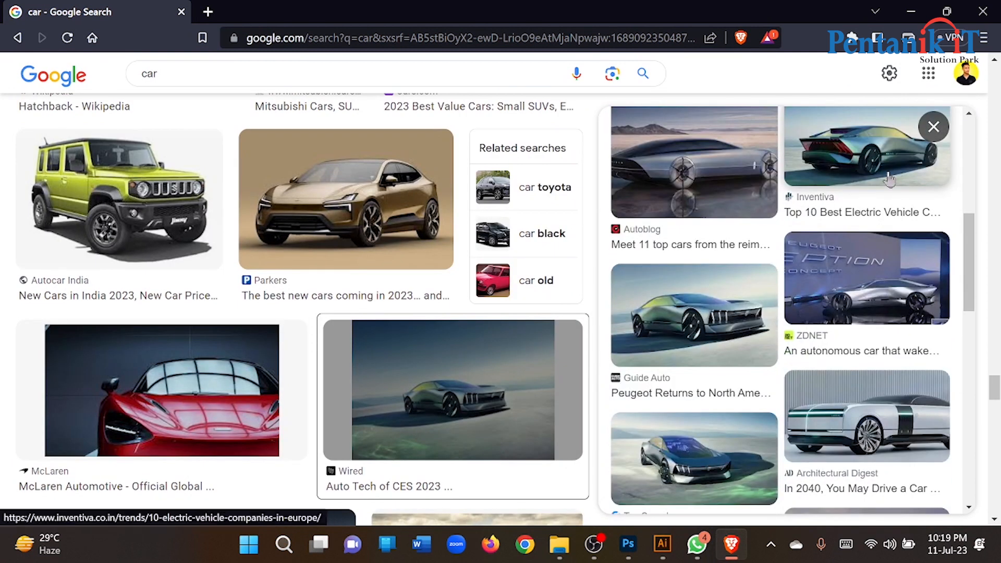
left_click(889, 180)
scroll(790, 239, "down", 6)
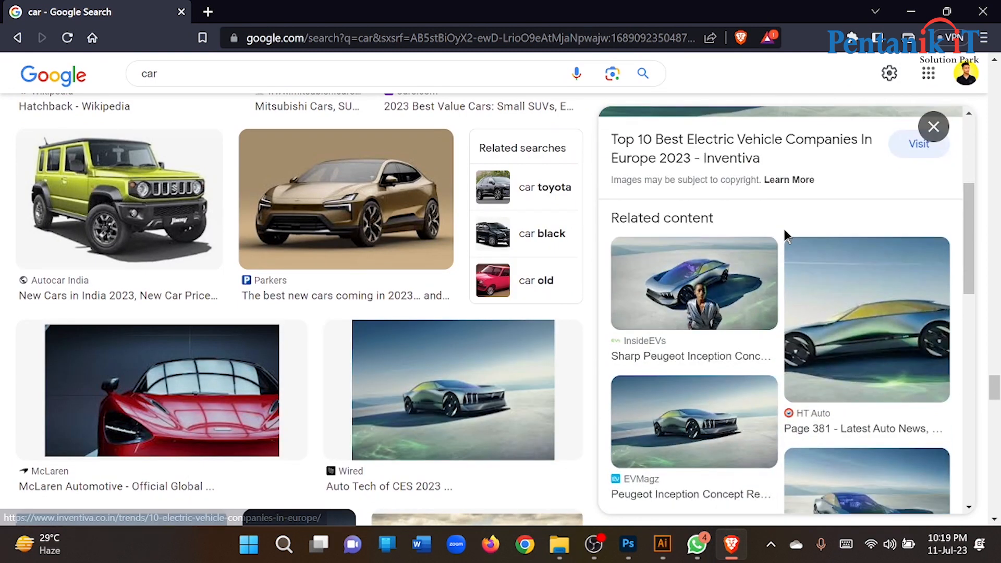
scroll(755, 268, "down", 7)
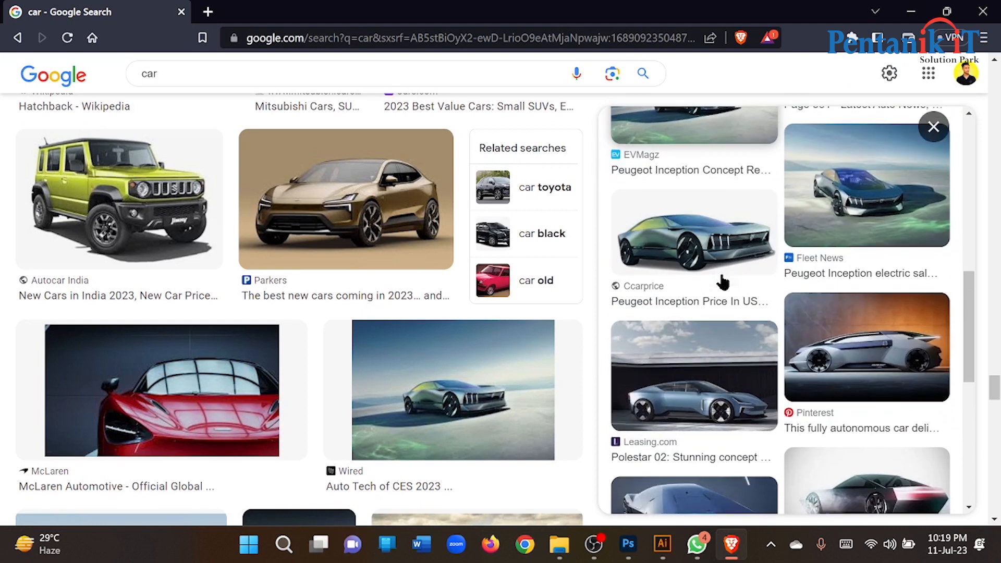
scroll(723, 281, "down", 8)
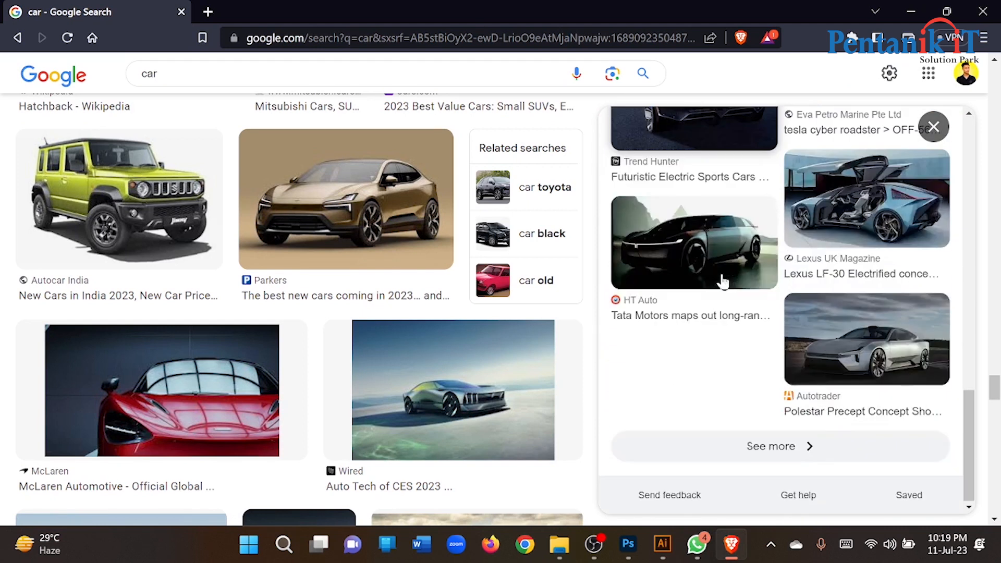
- Try to save the previewed Inventiva concept car image to Downloads as a WEBP file
scroll(723, 282, "up", 13)
scroll(723, 282, "up", 8)
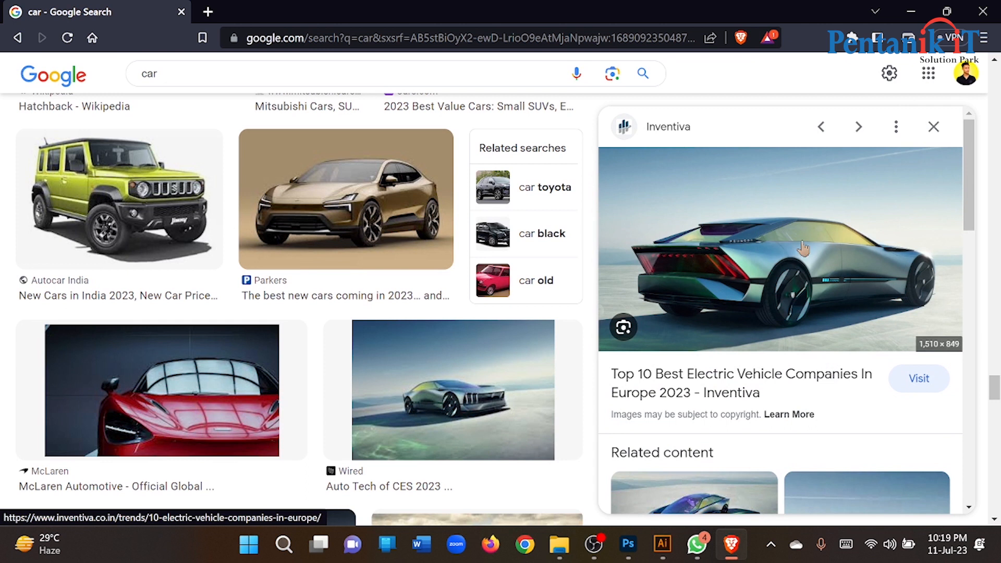
right_click(766, 252)
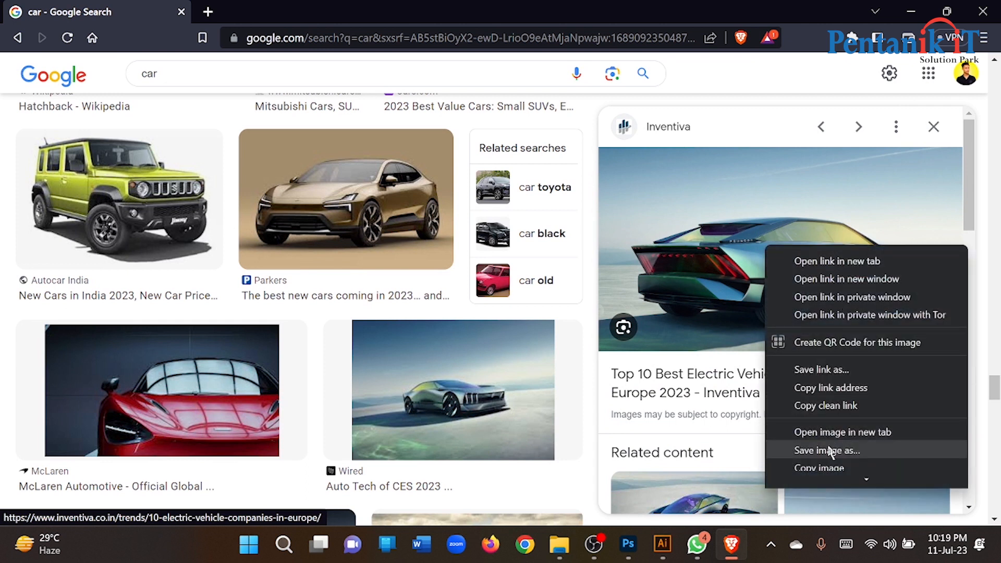
left_click(827, 449)
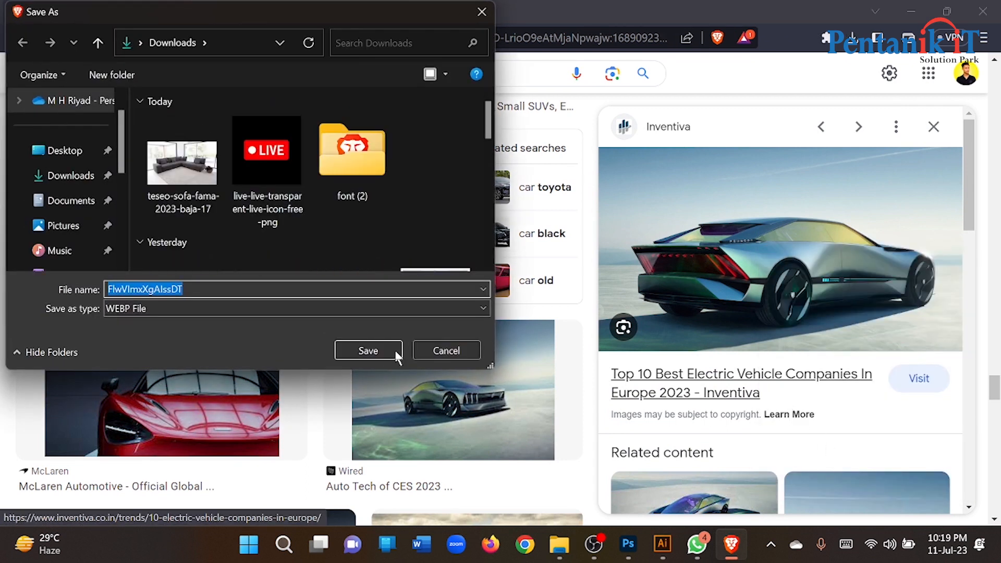
left_click(396, 357)
- Find a red Ferrari among the results and open the related Popular Science image of the Ferrari SF90
scroll(328, 260, "down", 8)
left_click(327, 224)
scroll(850, 241, "down", 6)
left_click(863, 234)
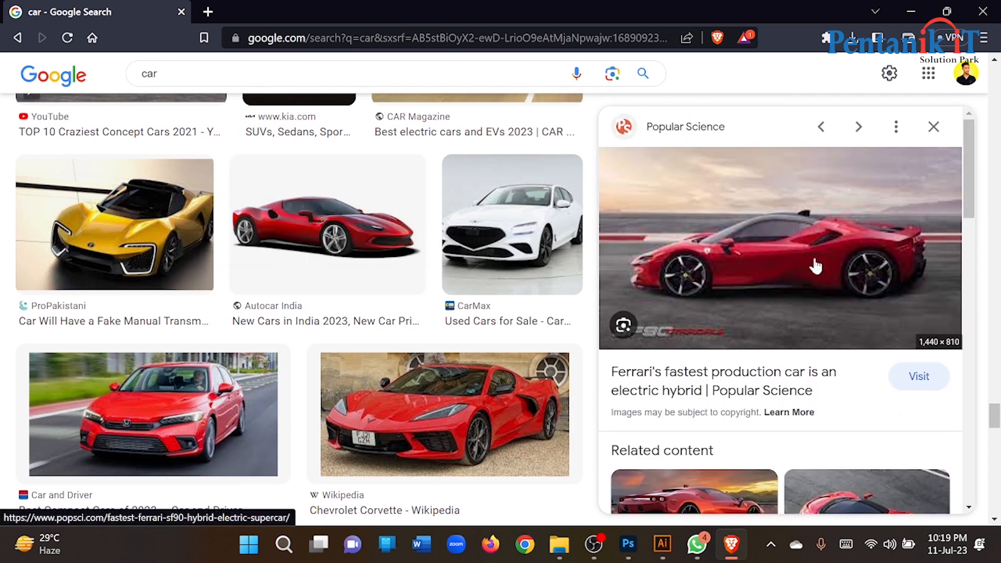
scroll(728, 278, "down", 3)
scroll(729, 237, "up", 3)
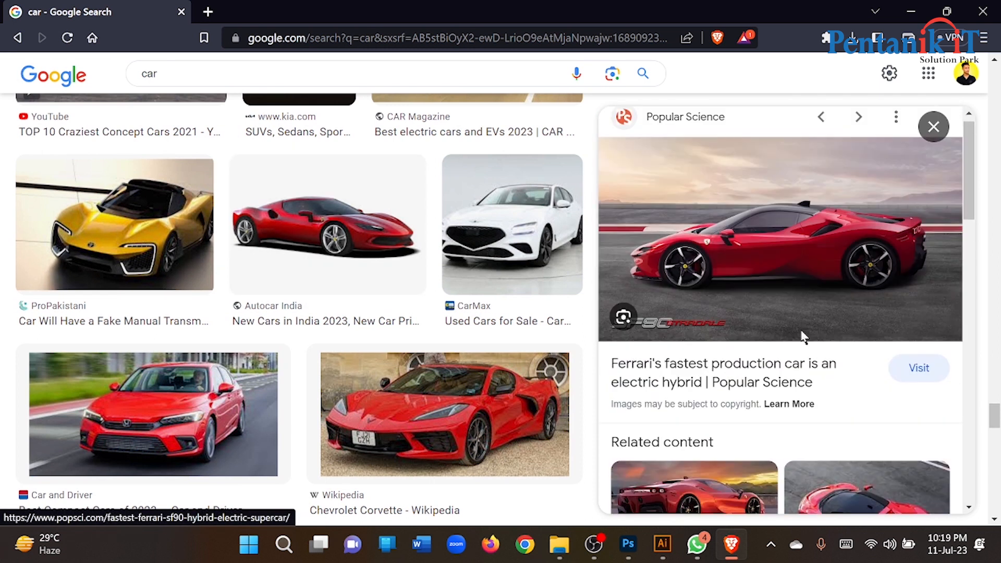
right_click(734, 223)
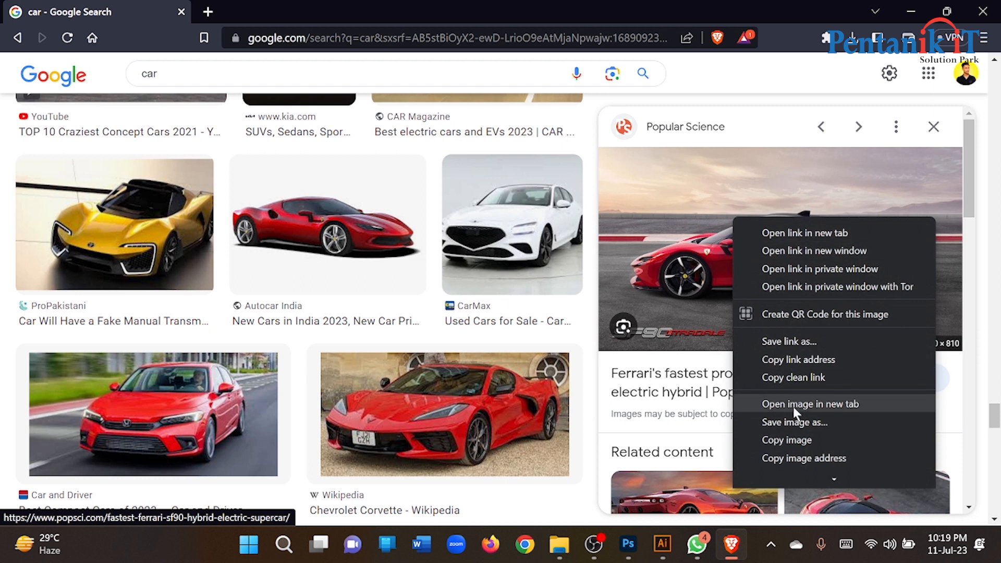
left_click(792, 423)
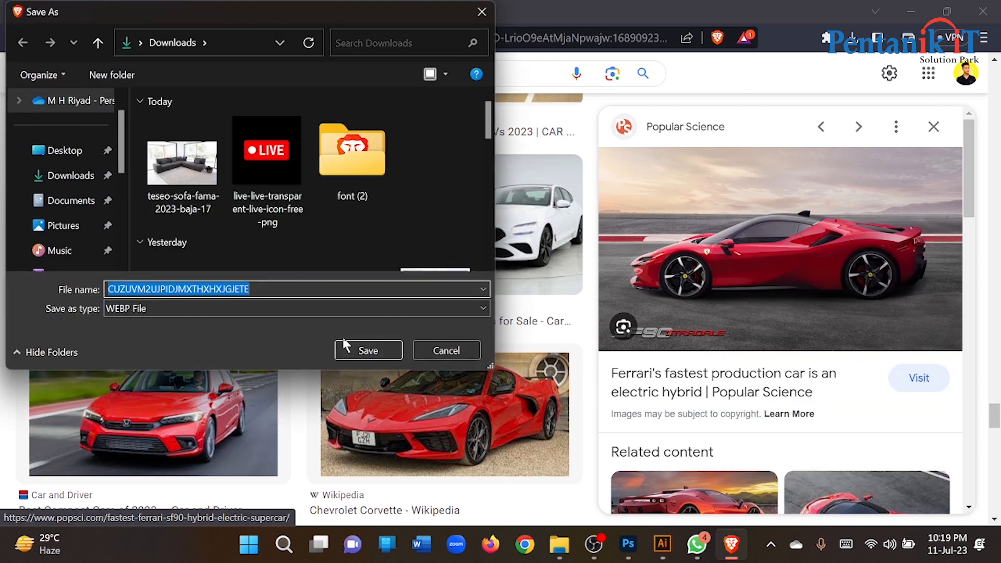
left_click(453, 351)
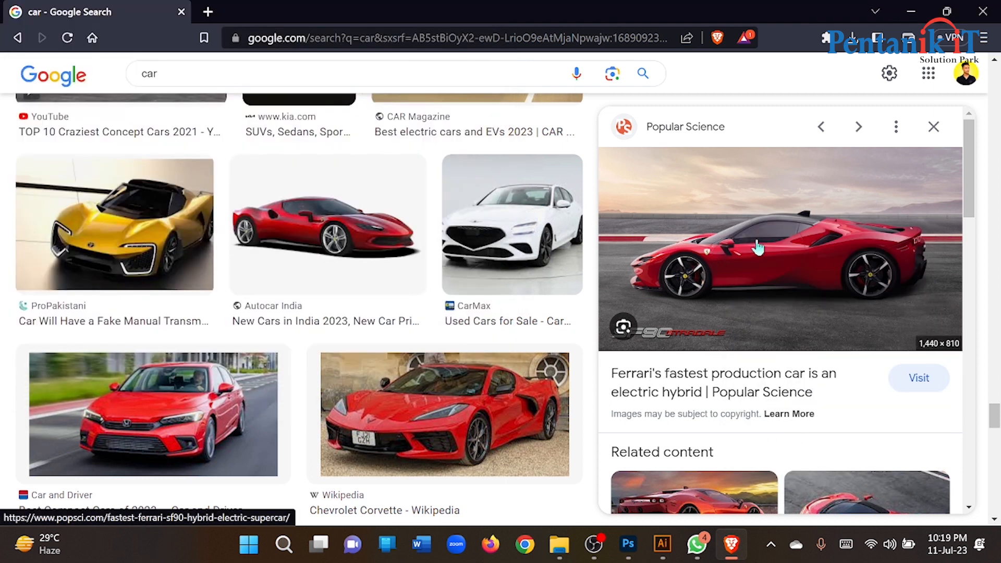
- Copy the Popular Science Ferrari image and paste it as a new layer into the Untitled-4 document in Photoshop
right_click(757, 243)
scroll(816, 443, "down", 3)
left_click(814, 388)
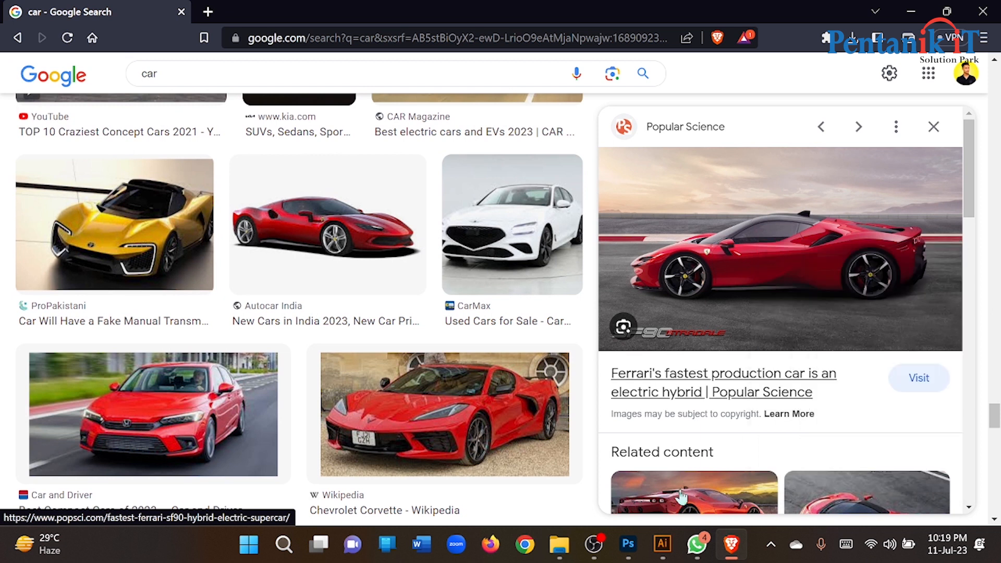
left_click(629, 544)
key("ctrl+v")
scroll(324, 263, "down", 5)
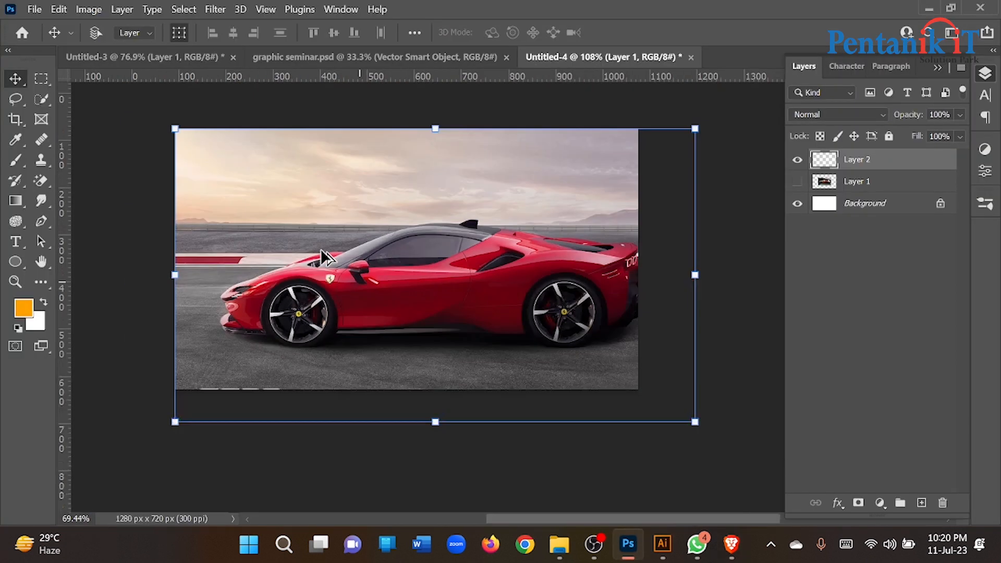
- Scale the pasted Ferrari layer to 88.89% so it fits the canvas and apply the transform
left_click_drag(605, 274, 562, 273)
left_click_drag(438, 290, 442, 278)
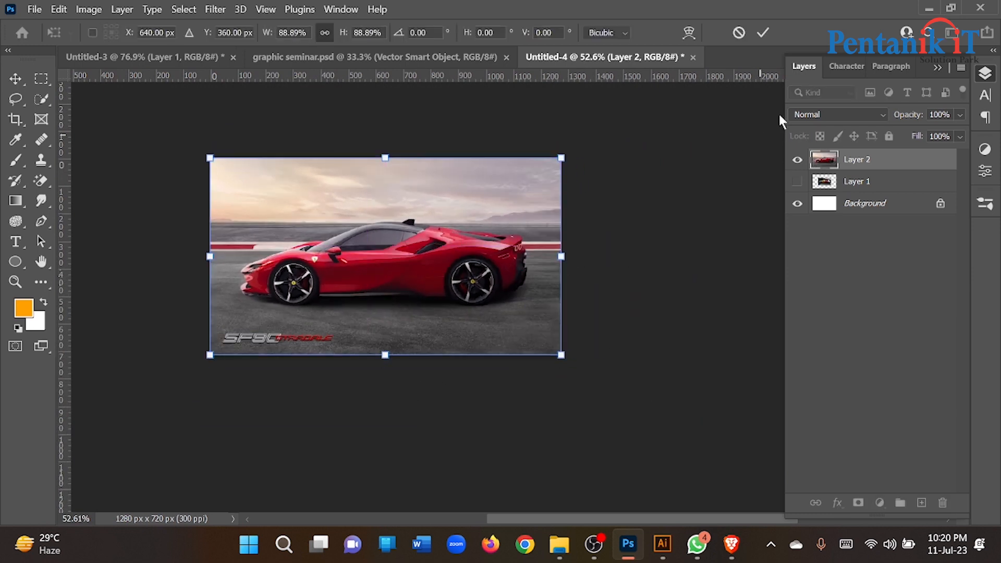
left_click(763, 32)
- Try Select Subject on the Ferrari layer, inspect the selection edge beneath the car, and deselect
scroll(331, 230, "up", 3)
scroll(331, 230, "down", 1)
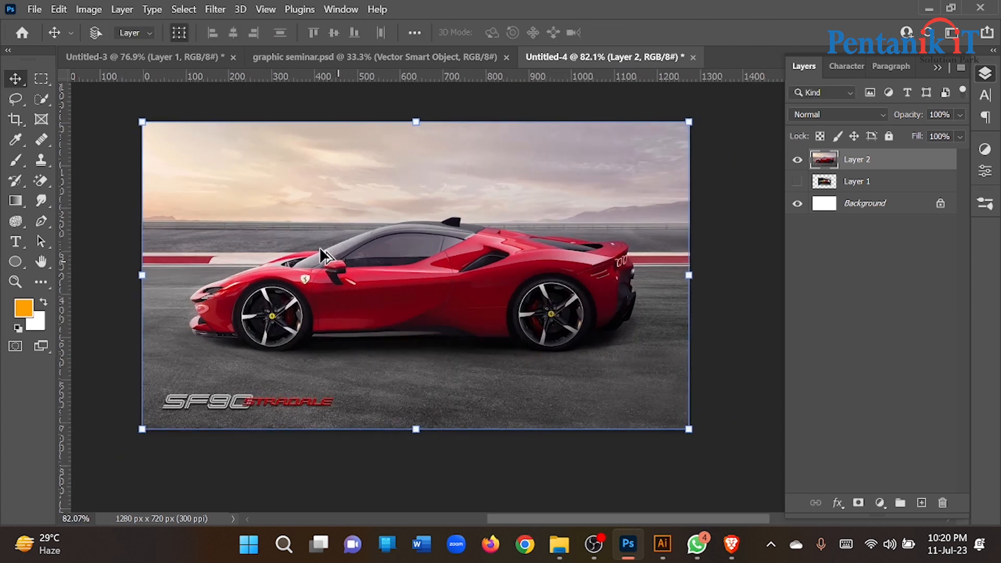
left_click(185, 12)
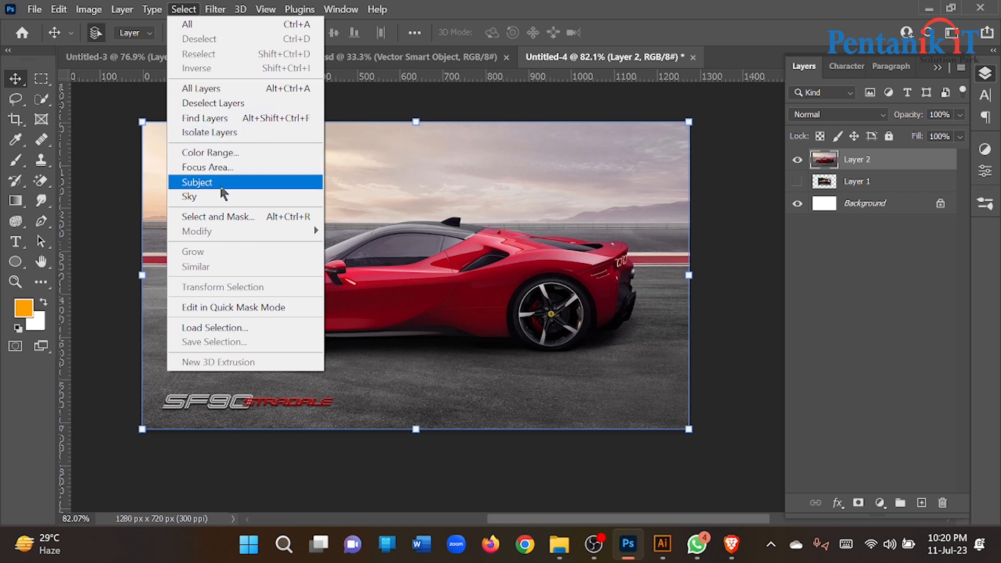
left_click(213, 184)
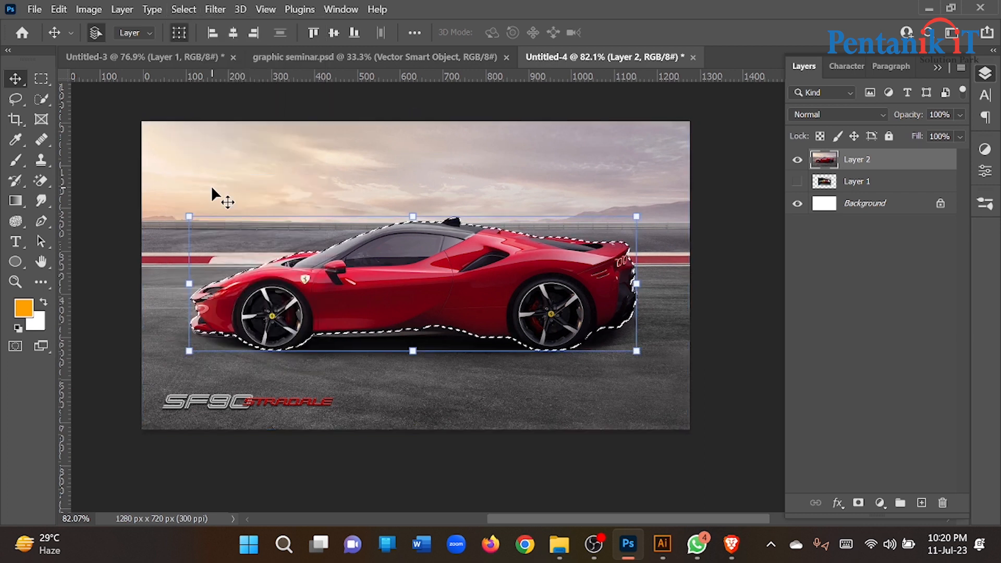
scroll(365, 347, "up", 5)
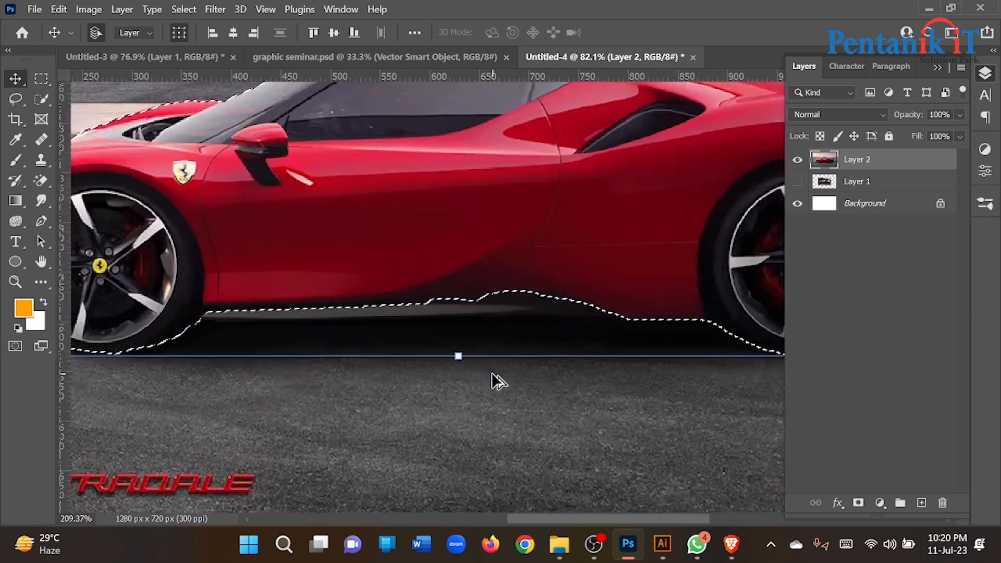
scroll(454, 338, "down", 5)
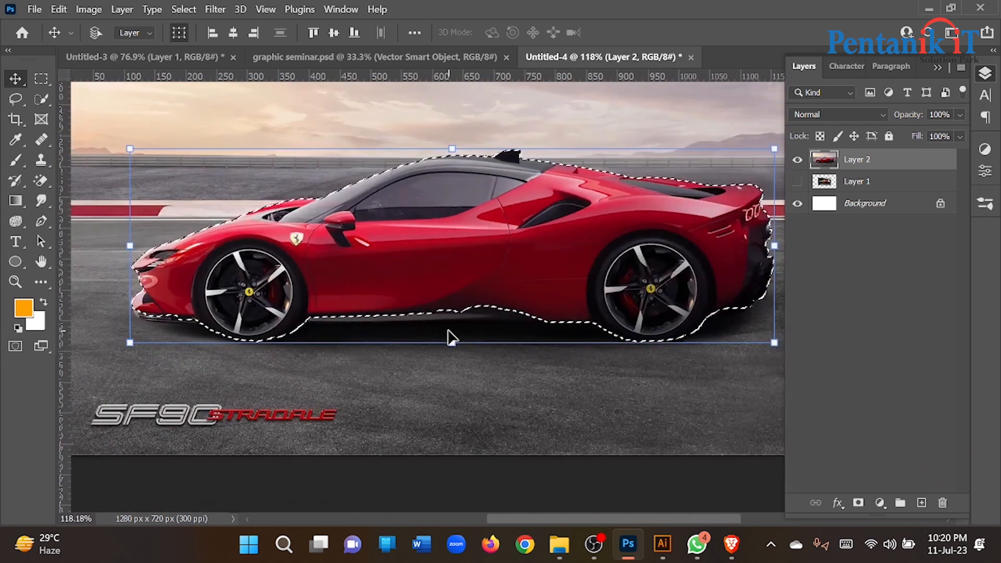
key("ctrl+d")
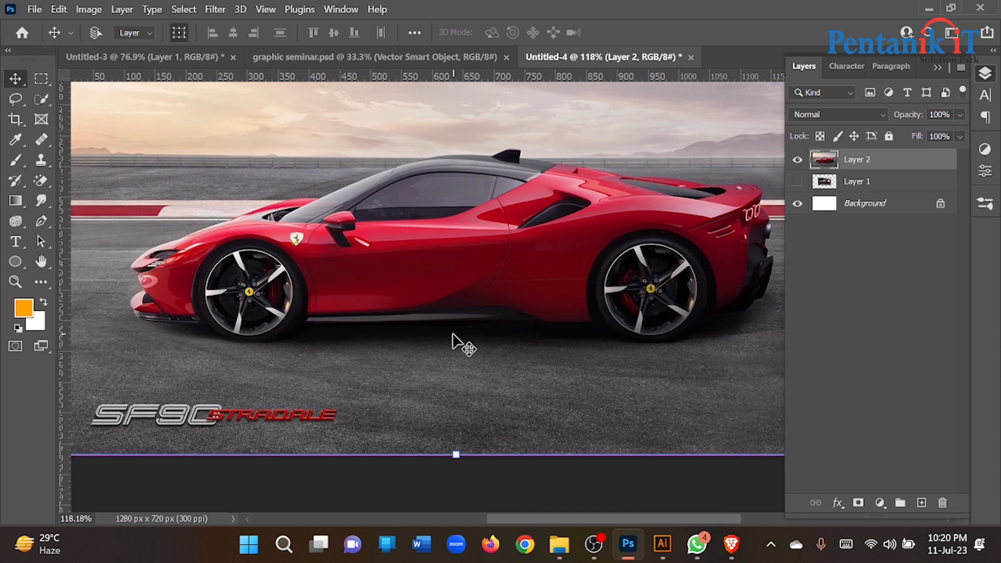
- Bring the whole image into view and select the red car with Select Subject
key("z")
left_click_drag(384, 286, 153, 140)
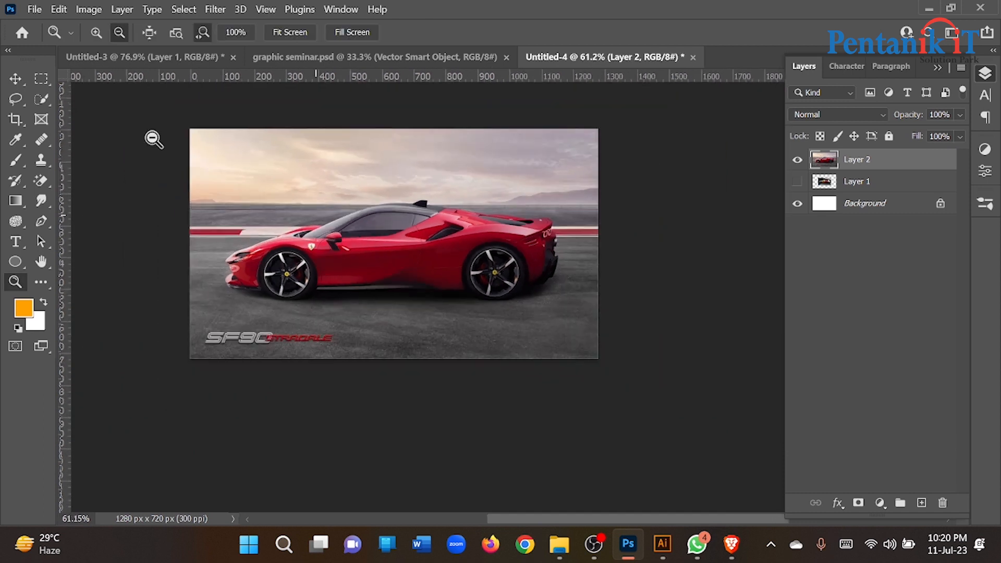
left_click(25, 82)
left_click(184, 10)
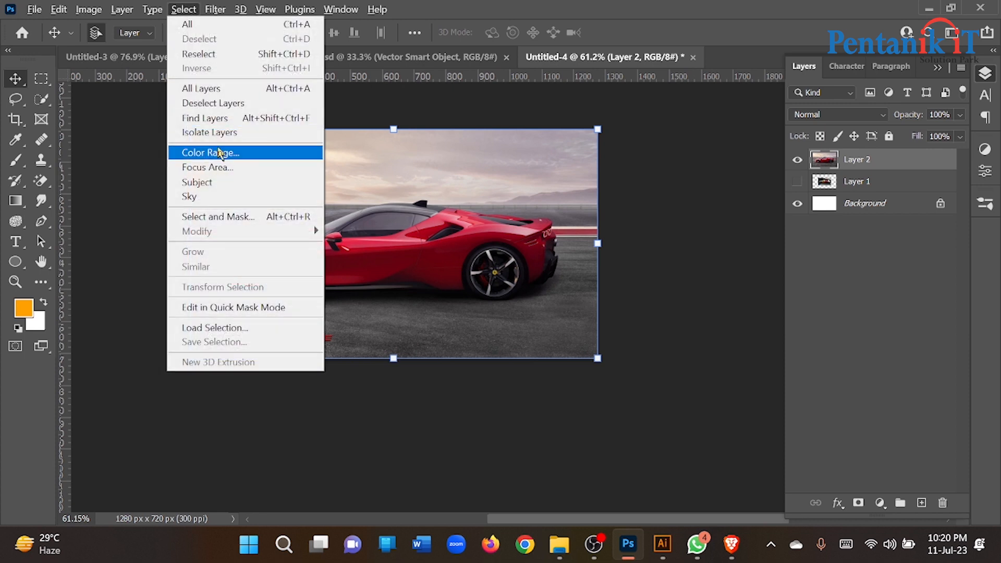
left_click(214, 183)
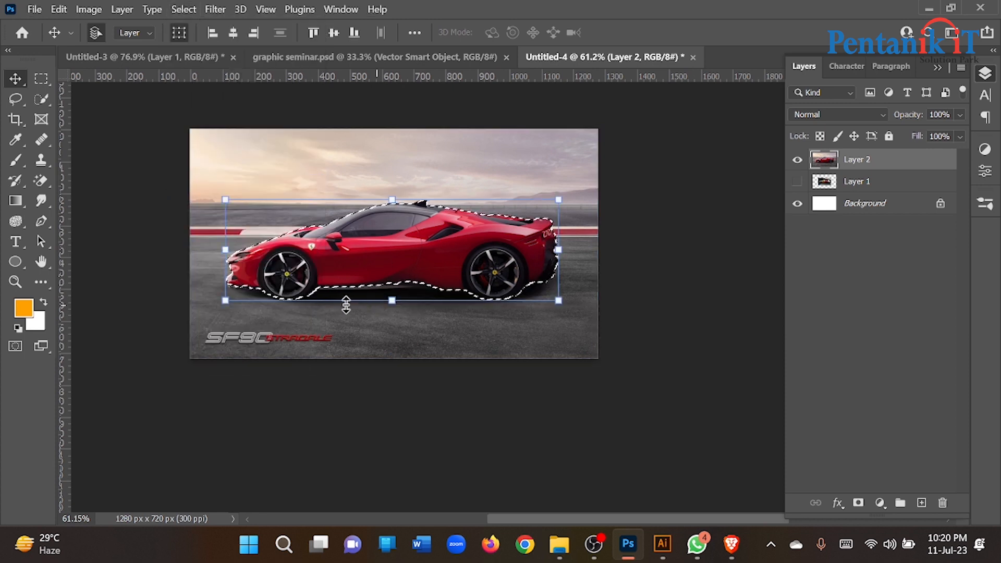
- Inspect the selection edge beneath the Ferrari up close and deselect it
scroll(371, 301, "up", 5)
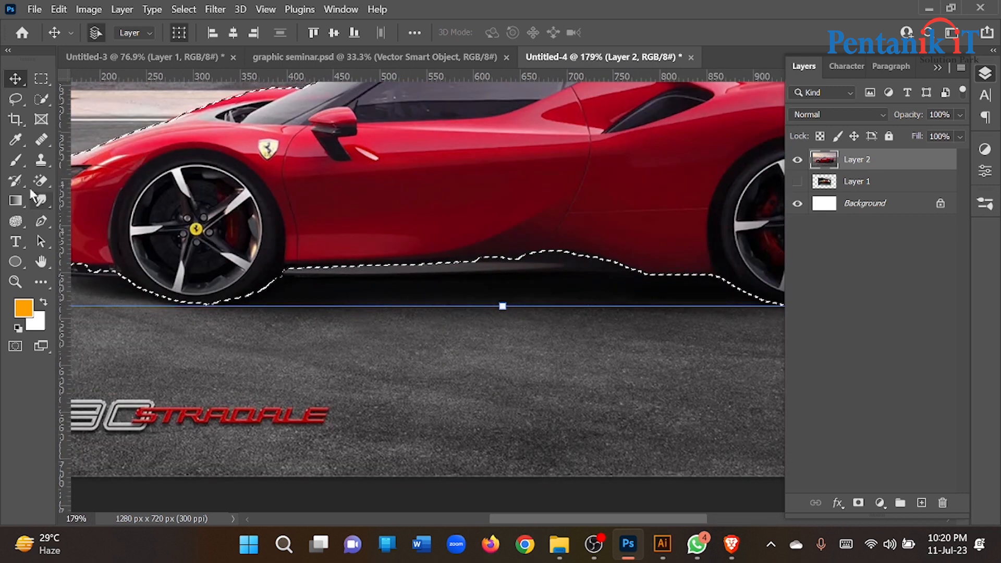
key("ctrl+d")
scroll(279, 279, "down", 3)
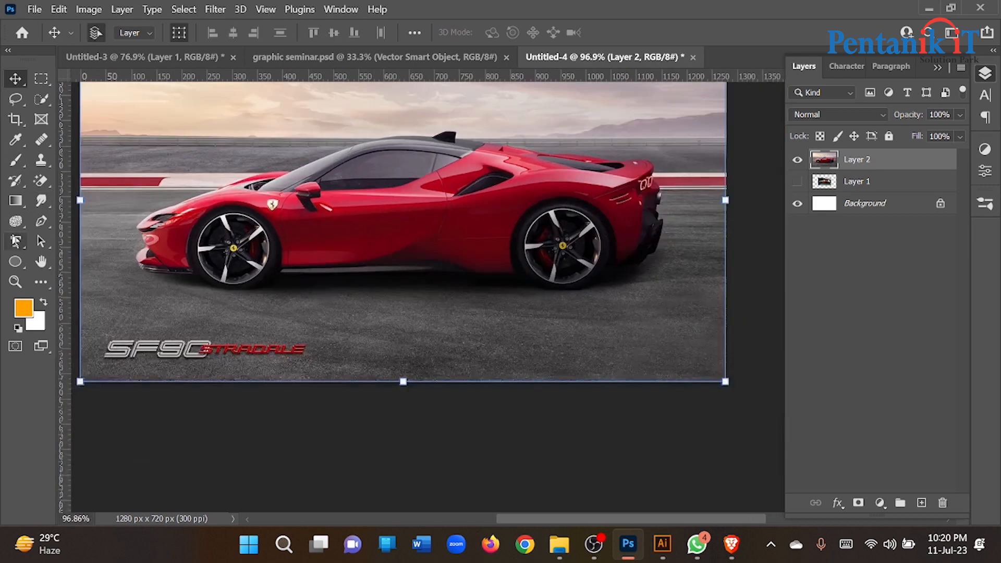
- Start a Pen tool path with a straight segment along the car's lower sill, from the front wheel to the rear wheel
left_click(37, 223)
scroll(185, 290, "up", 4)
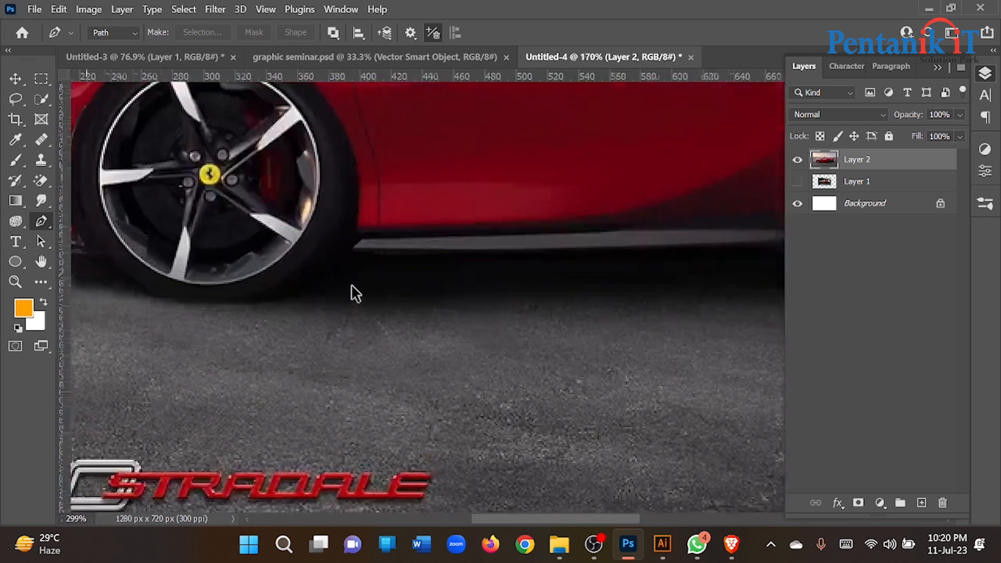
scroll(375, 287, "down", 3)
scroll(588, 286, "up", 3)
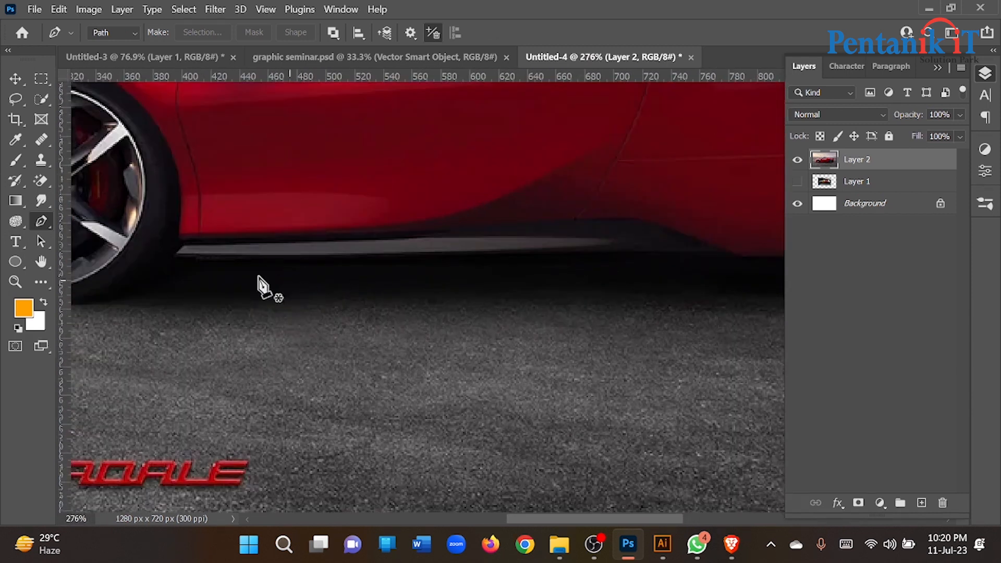
left_click(178, 260)
scroll(432, 286, "down", 2)
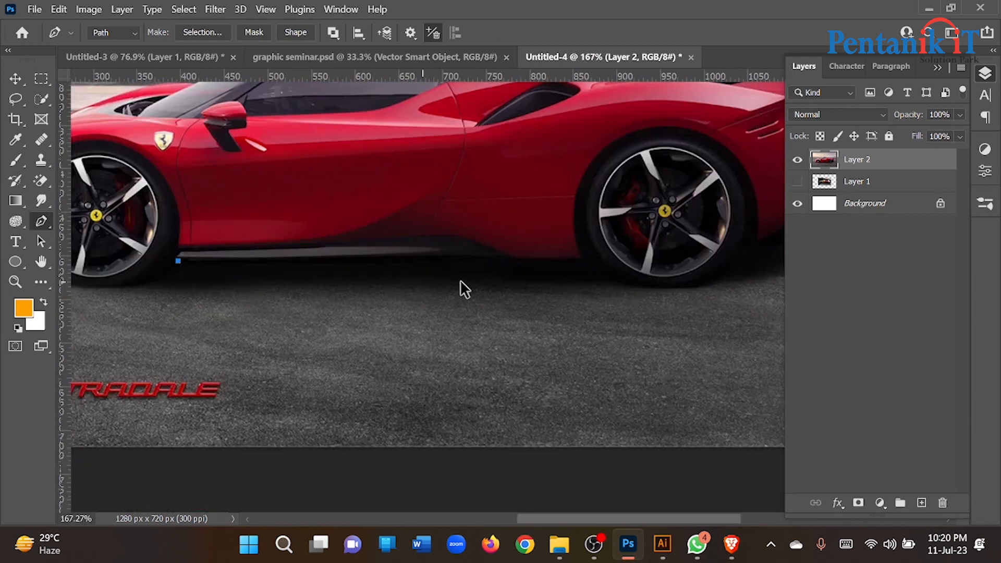
left_click(578, 257)
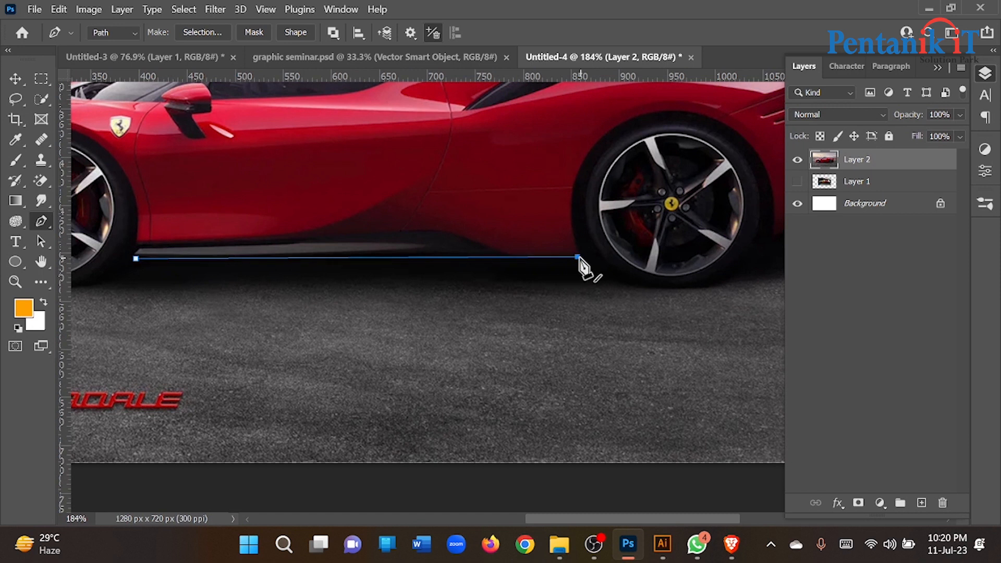
- Try curving the path up the front side of the rear wheel arch and undo the last two anchor points
scroll(580, 259, "up", 4)
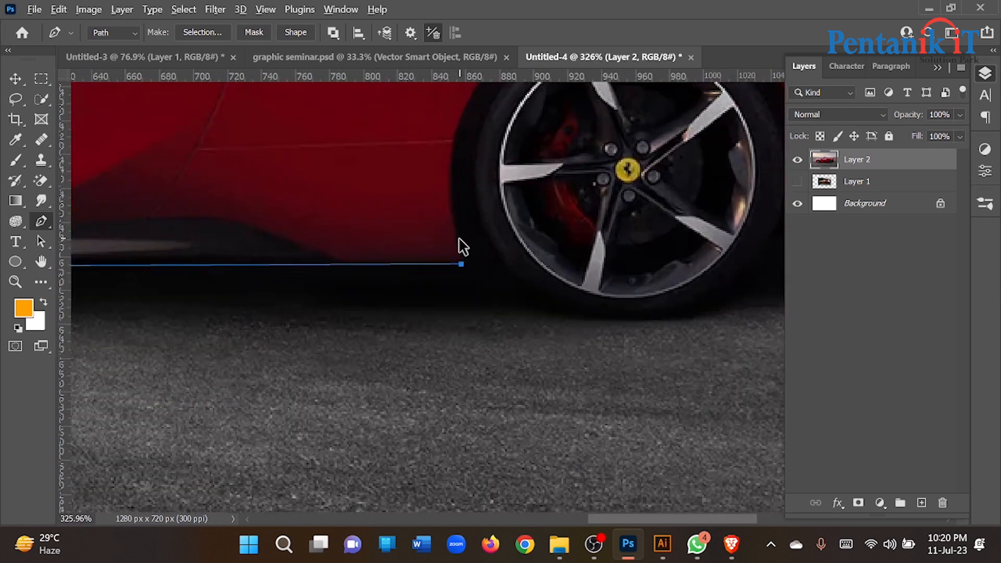
scroll(453, 196, "down", 3)
scroll(453, 192, "up", 3)
left_click_drag(460, 198, 466, 173)
key("ctrl+z")
key("ctrl+z")
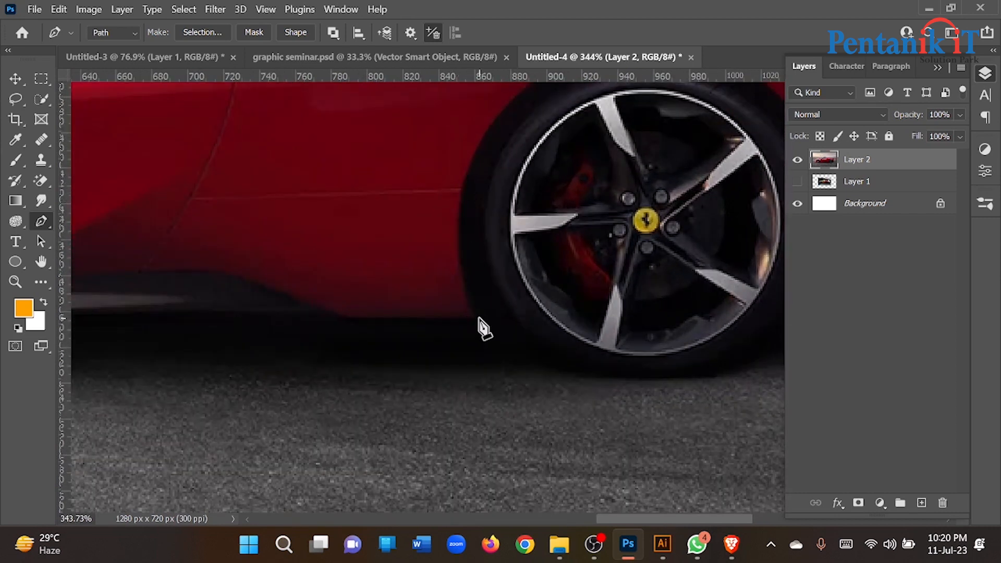
- Re-anchor the sill's end at the rear wheel, trace curved segments up and over the wheel arch, and remove the last anchor's outgoing handle
left_click(482, 316)
left_click_drag(459, 222, 465, 163)
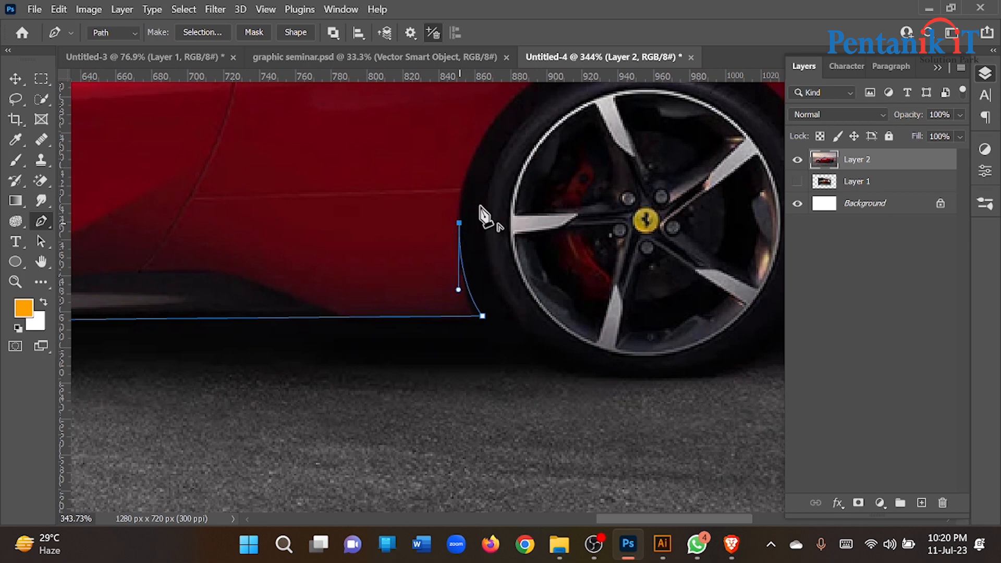
left_click_drag(487, 224, 388, 334)
left_click_drag(459, 215, 563, 167)
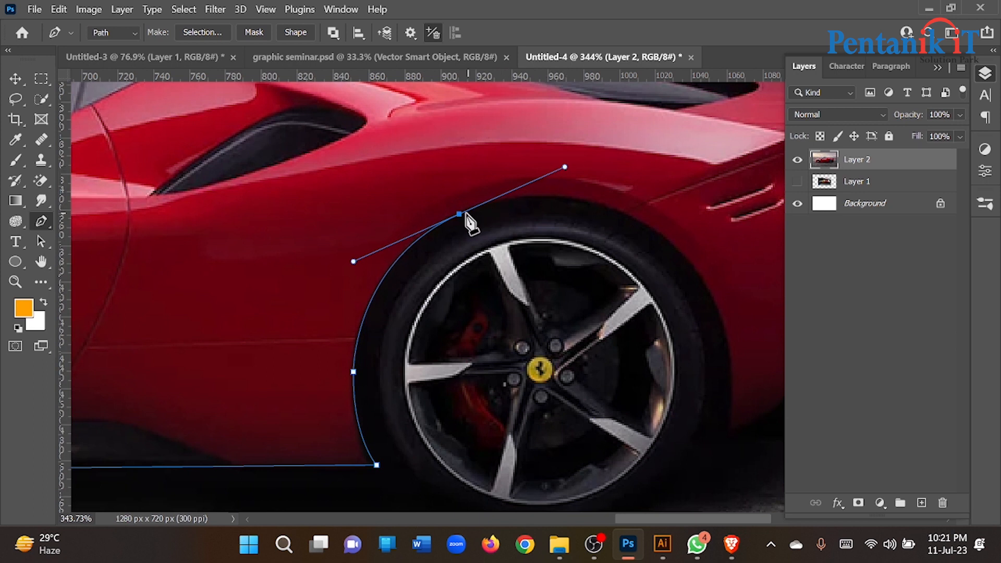
left_click_drag(580, 277, 474, 230)
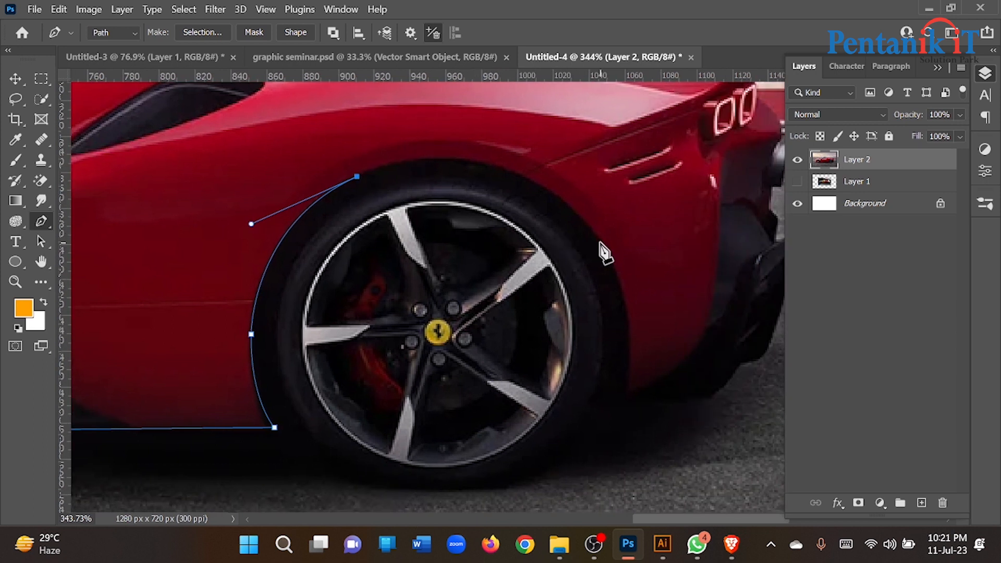
left_click_drag(602, 243, 702, 375)
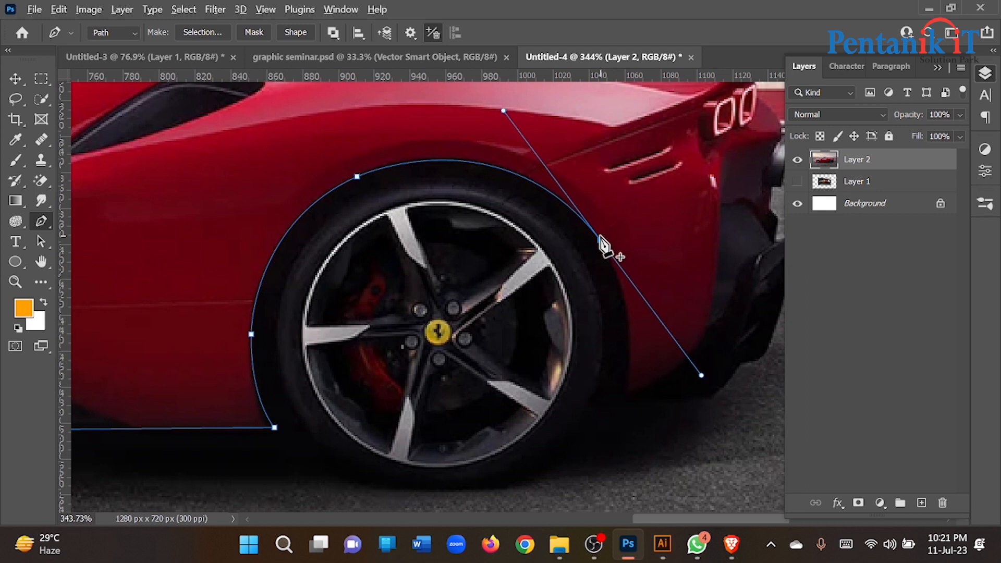
left_click(602, 243, "alt")
- Trace the rear wheel arch down to the bottom of the red body panel and remove that anchor's outgoing handle
scroll(592, 306, "down", 2)
scroll(591, 306, "right", 2)
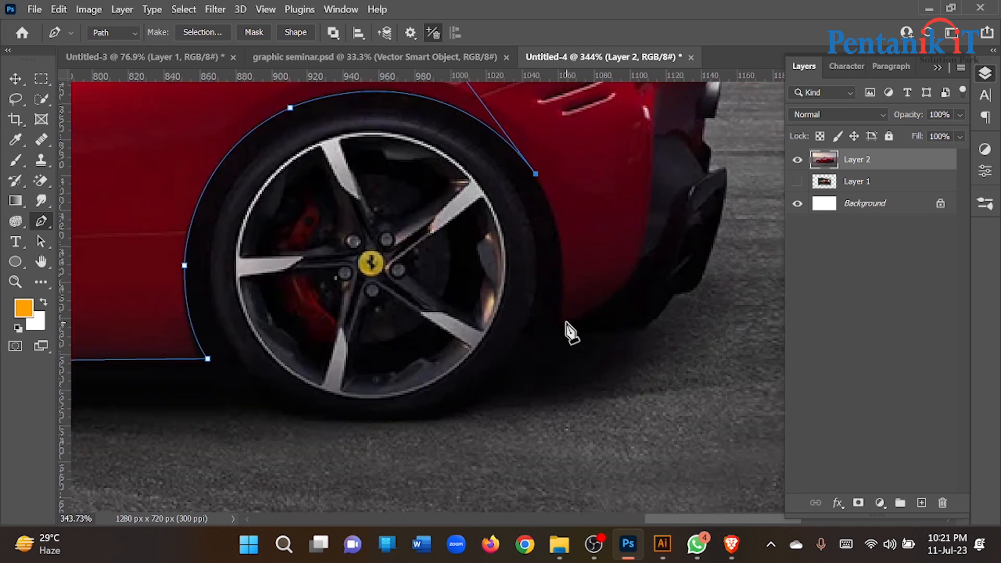
left_click_drag(565, 322, 559, 413)
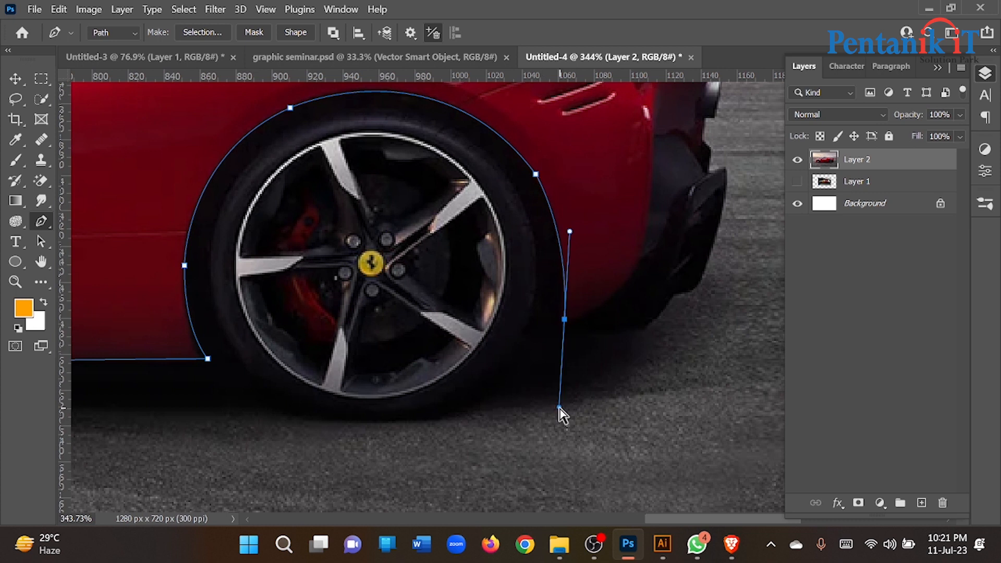
key("ctrl+z")
scroll(562, 321, "up", 1)
scroll(567, 329, "up", 1)
left_click_drag(556, 332, 532, 491)
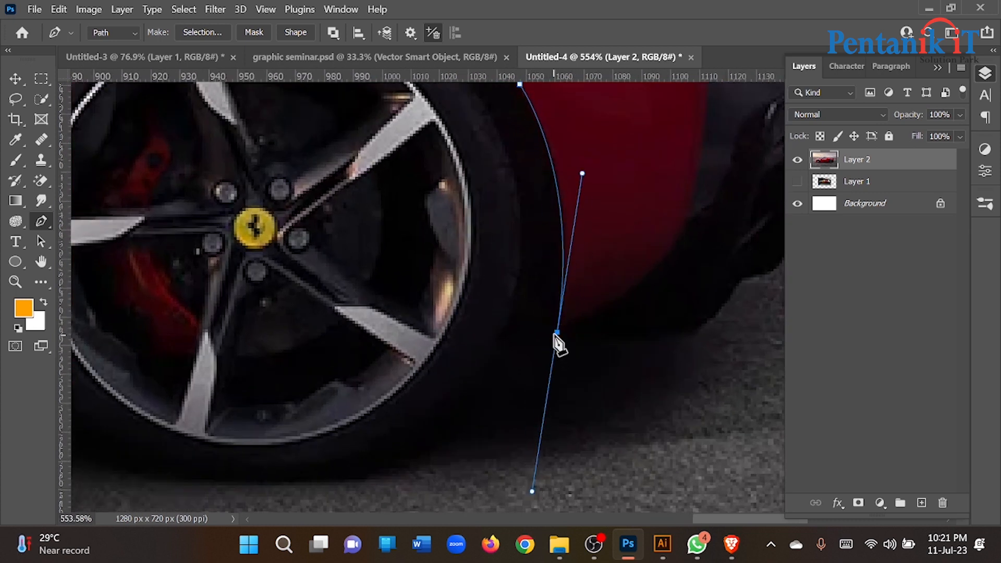
left_click(557, 332, "alt")
- Extend the path with a curve along the lower edge of the red rear panel to the black diffuser
scroll(600, 319, "down", 5)
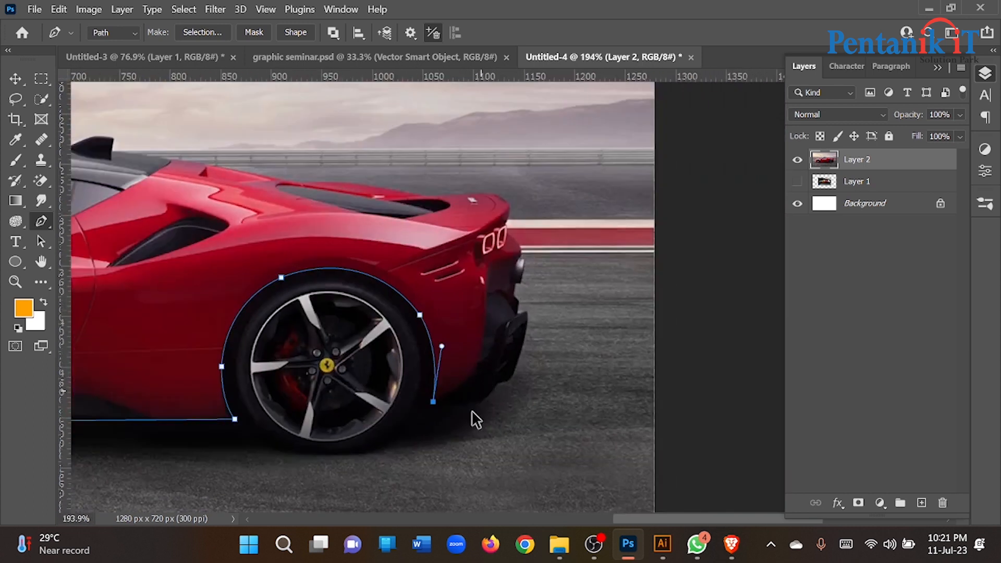
scroll(460, 414, "up", 3)
left_click_drag(494, 327, 499, 309)
scroll(500, 340, "up", 3)
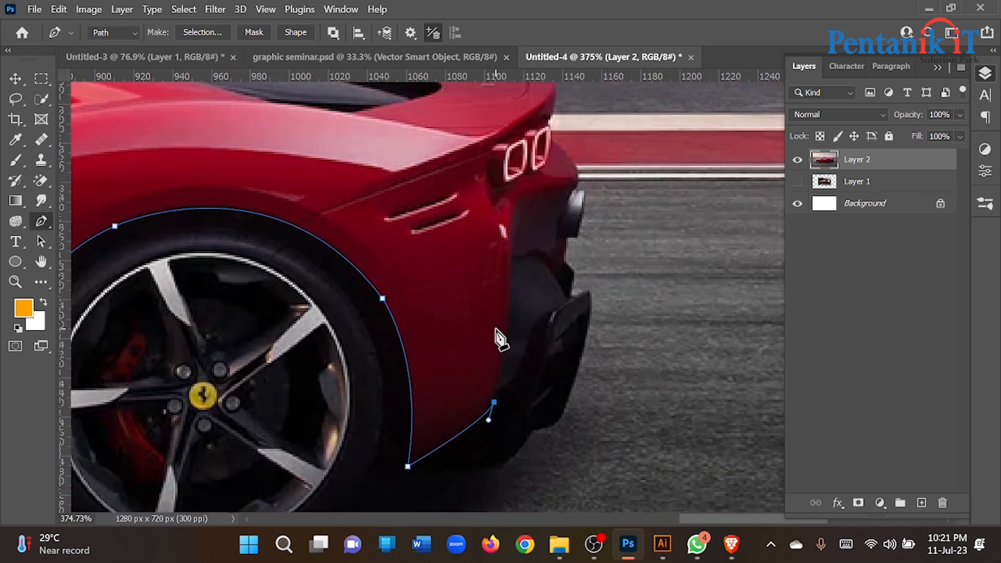
- Try curving the path up the red panel's edge beside the black diffuser and undo that anchor
left_click_drag(511, 247, 510, 164)
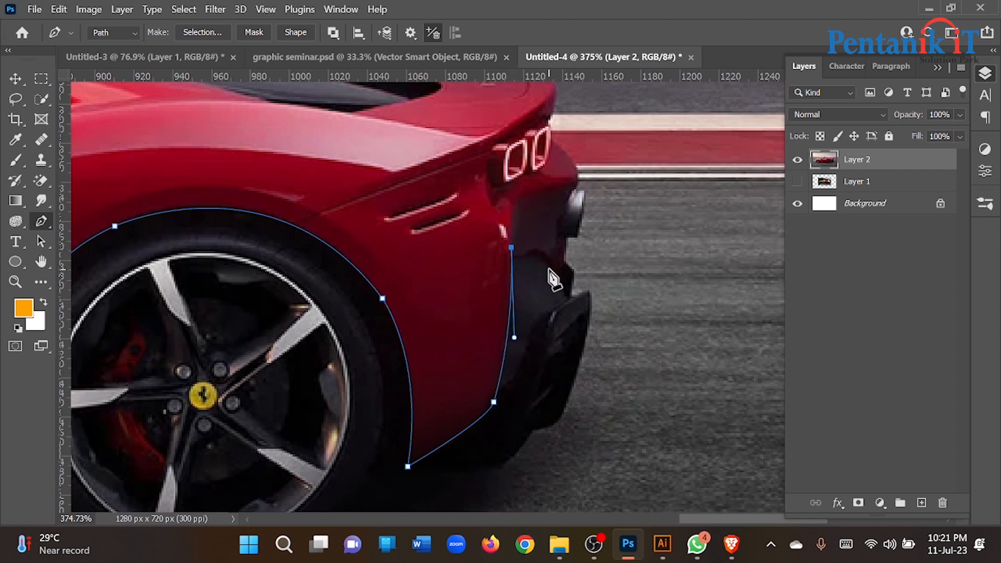
scroll(550, 277, "up", 3)
key("ctrl+z")
scroll(513, 327, "down", 3)
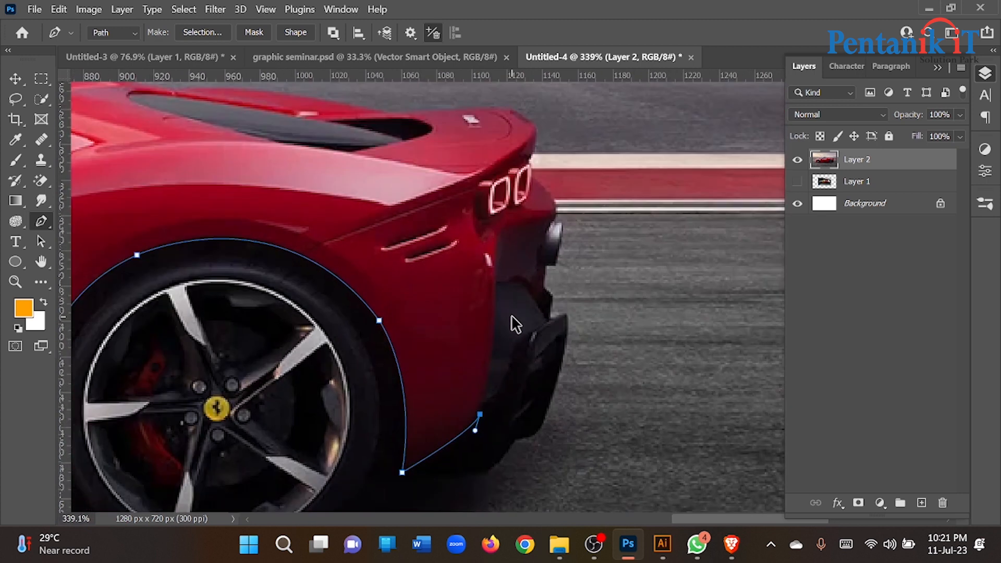
- Trace the red panel's edge up to the top corner of the black diffuser and remove the anchor's outgoing handle
scroll(515, 324, "up", 1)
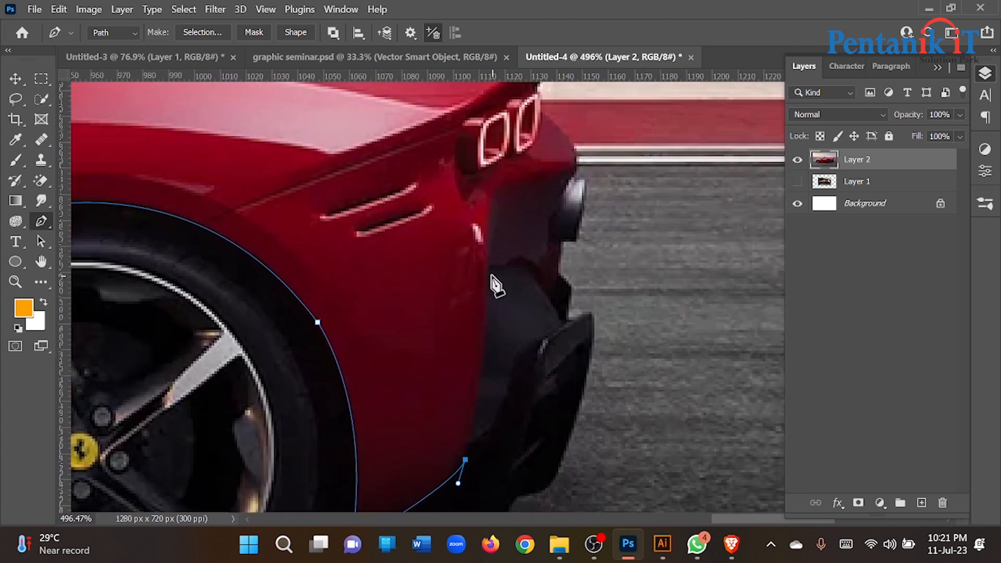
left_click_drag(488, 272, 487, 167)
left_click(489, 273, "alt")
scroll(513, 283, "up", 4)
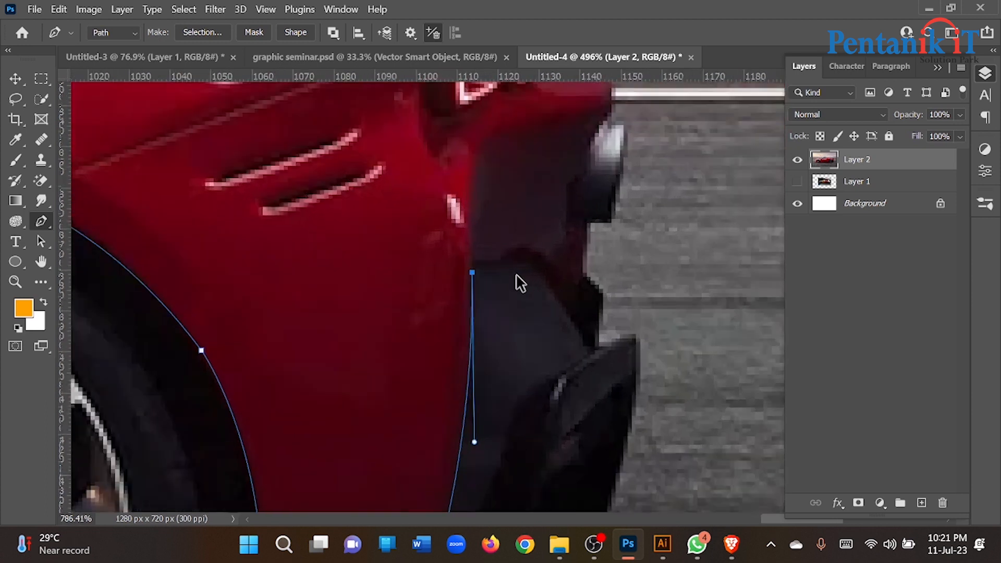
scroll(496, 286, "down", 5)
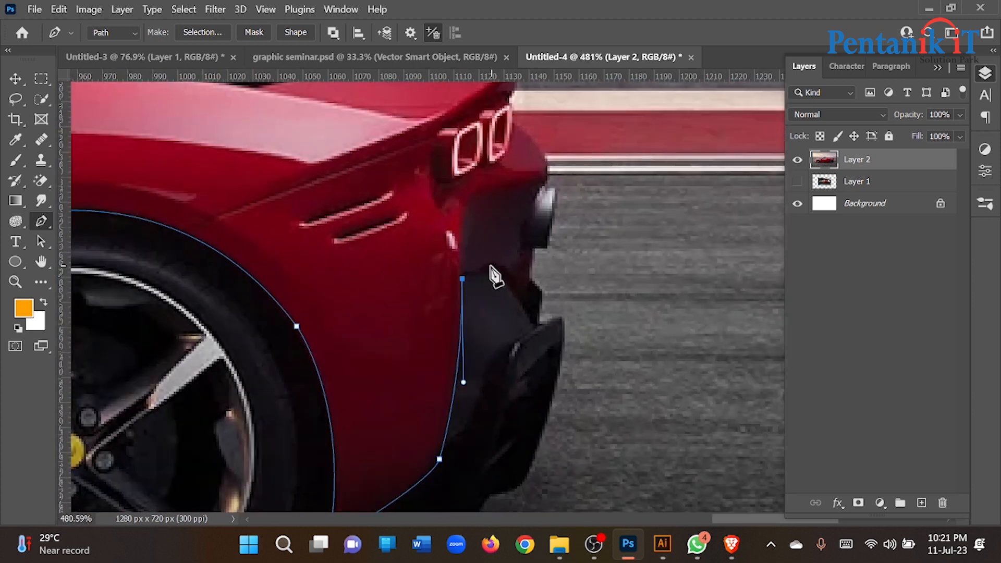
- Trace the top edge of the black diffuser with small curved segments down to its rear side, removing the outgoing handles
scroll(478, 284, "up", 3)
left_click_drag(474, 273, 501, 251)
left_click(494, 260, "alt")
scroll(539, 331, "down", 3)
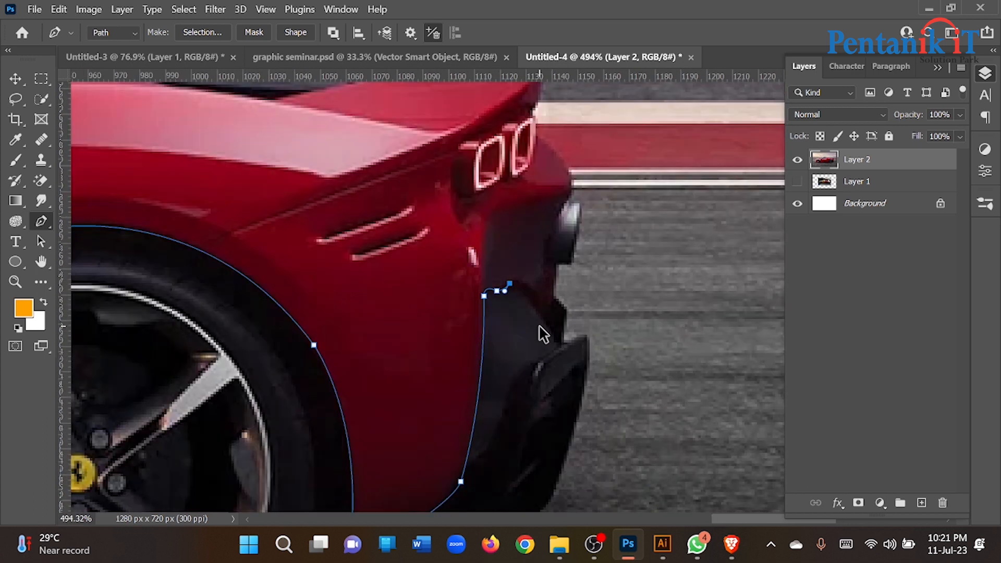
left_click_drag(545, 319, 564, 369)
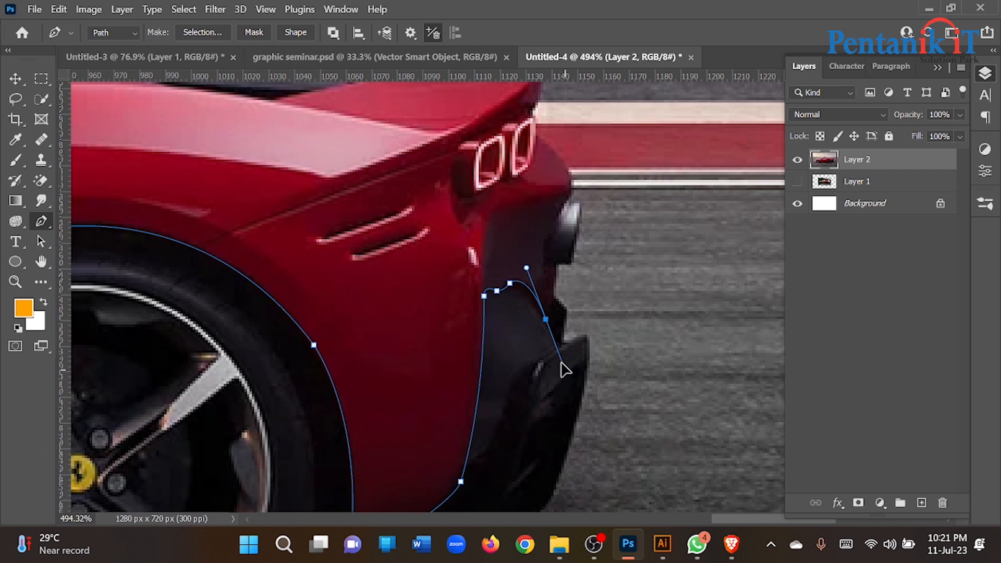
left_click(546, 319, "alt")
- Trace around the inner edge of the exhaust tip and up the rear bumper's outline to the tail light
left_click(556, 267)
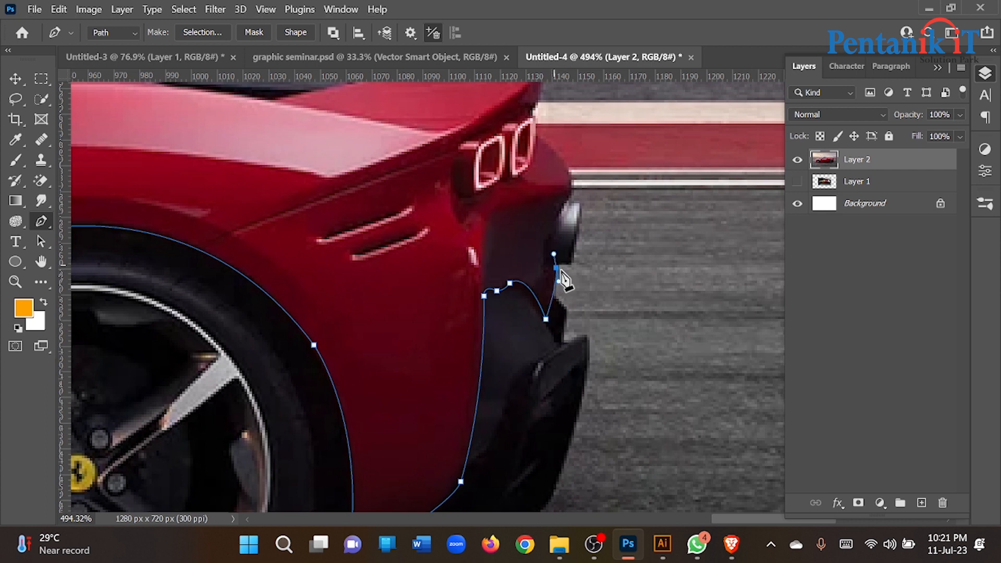
left_click_drag(551, 237, 564, 205)
scroll(564, 240, "up", 3)
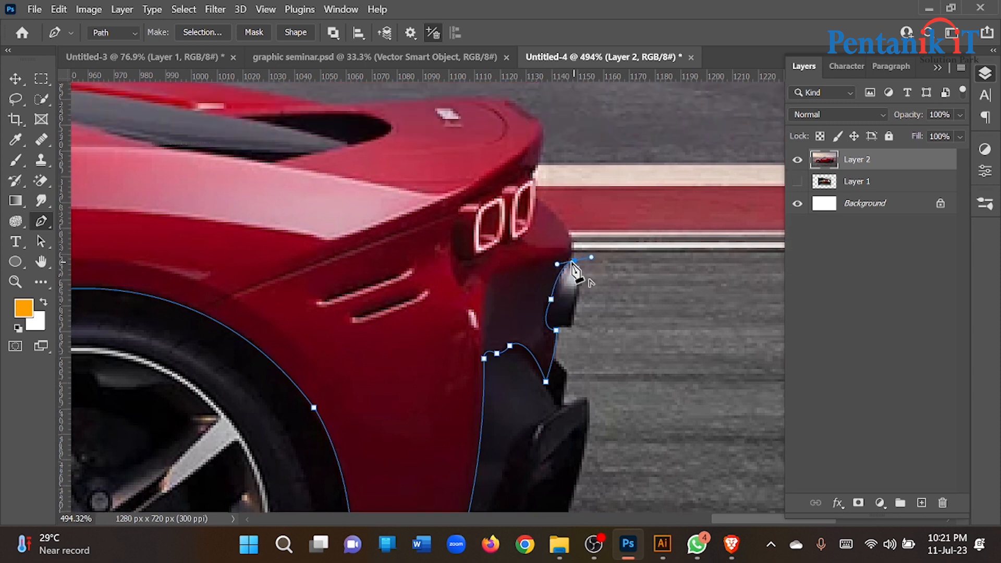
left_click_drag(520, 271, 541, 311)
left_click_drag(565, 252, 525, 226)
left_click(565, 253, "alt")
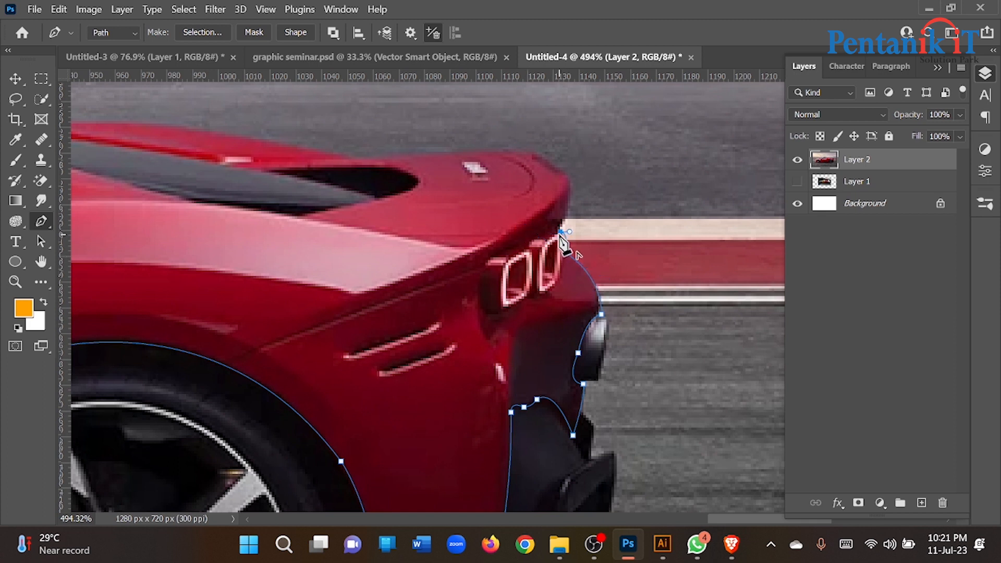
- Curve the path around the tail's rear tip and forward along the rear deck, removing the outgoing handles
scroll(563, 241, "up", 2)
left_click_drag(590, 200, 527, 198)
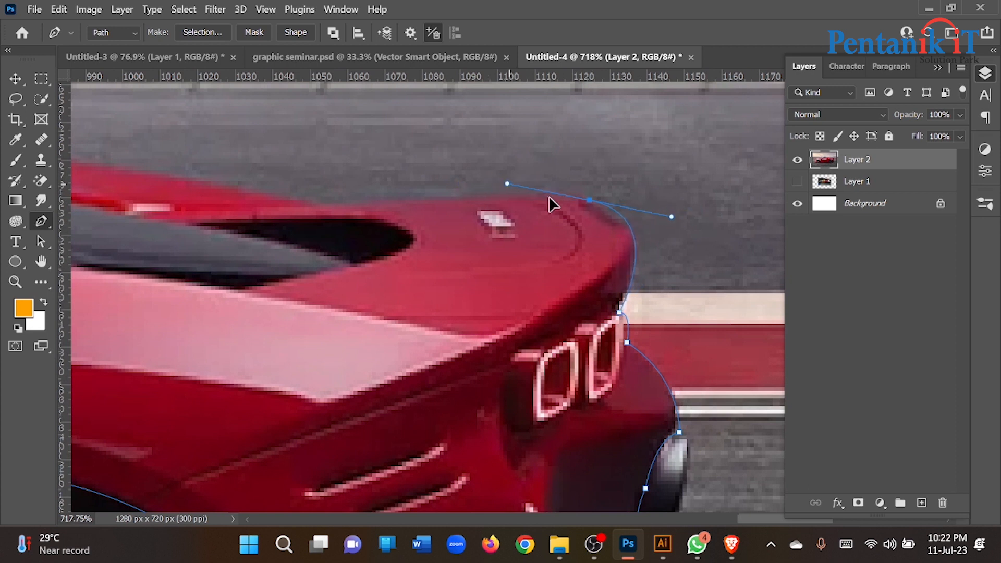
left_click(590, 200, "alt")
left_click_drag(416, 206, 529, 237)
left_click_drag(449, 236, 265, 266)
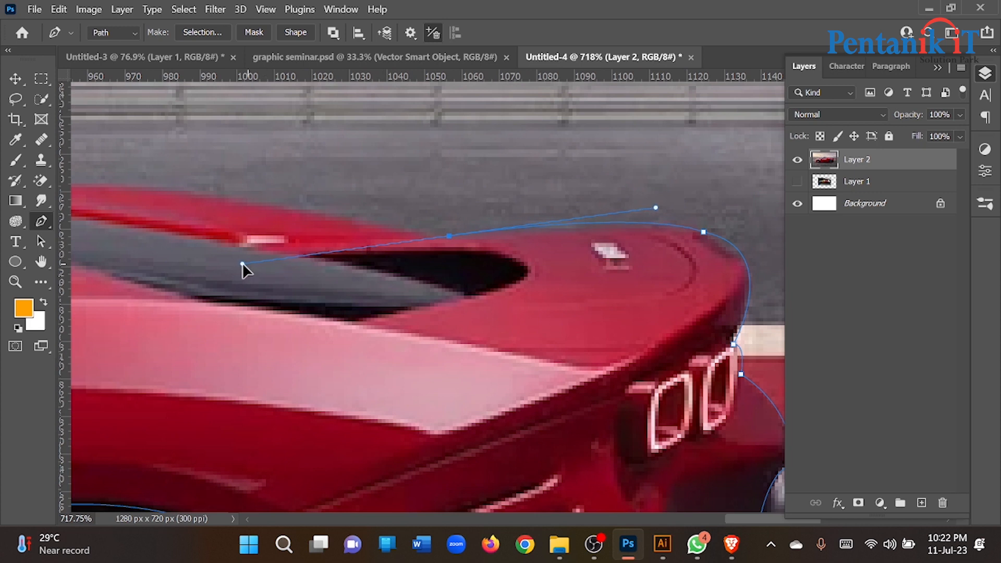
left_click(449, 236, "alt")
- Trace the upper edge of the far rear fender forward to the engine cover and remove the last anchor's outgoing handle
left_click_drag(282, 226, 493, 286)
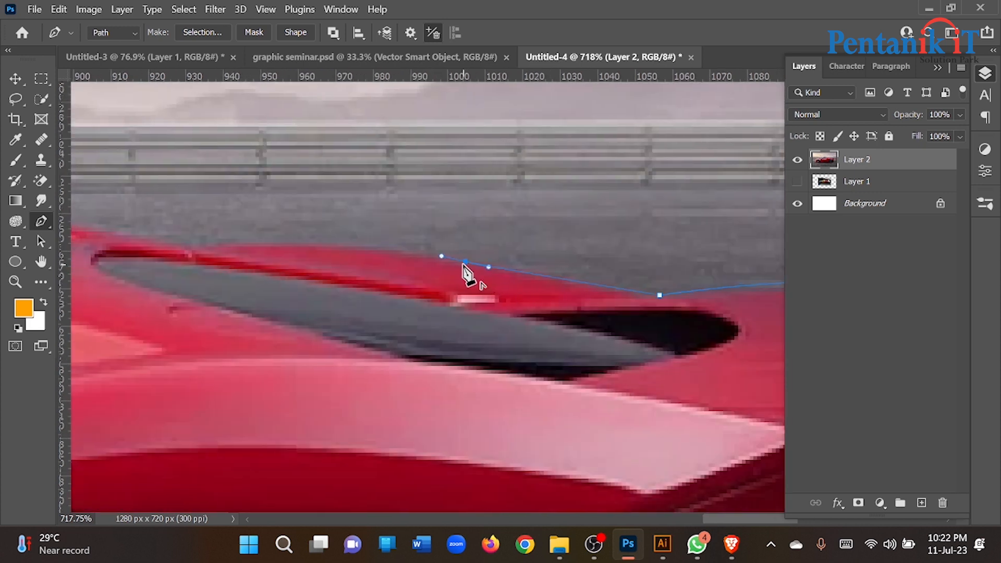
scroll(509, 264, "down", 5)
left_click_drag(331, 264, 349, 298)
scroll(431, 281, "up", 4)
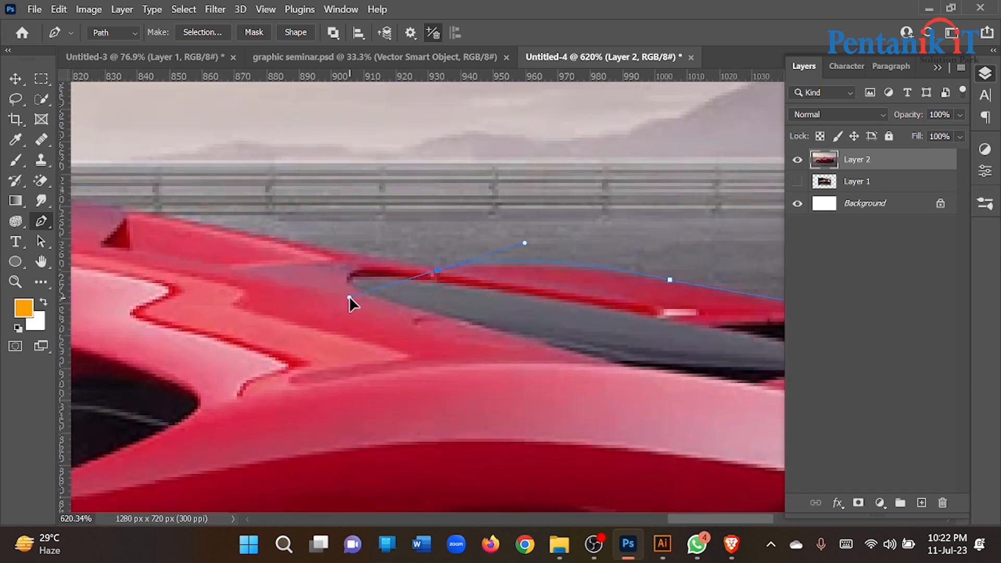
left_click(436, 270, "alt")
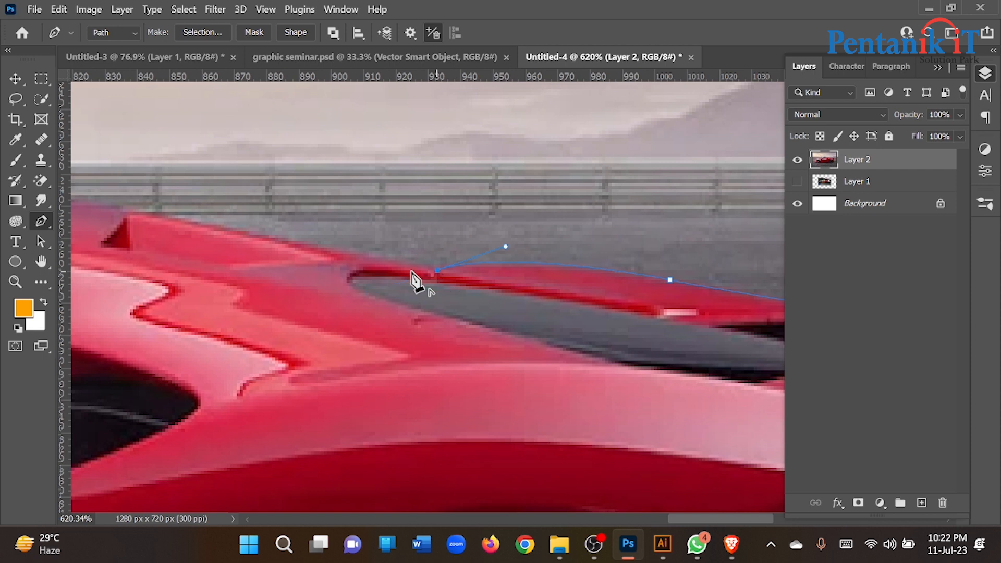
- Continue the path up the sloping rear body line, past the start of the black roof, to the roof fin's base
left_click_drag(357, 271, 532, 310)
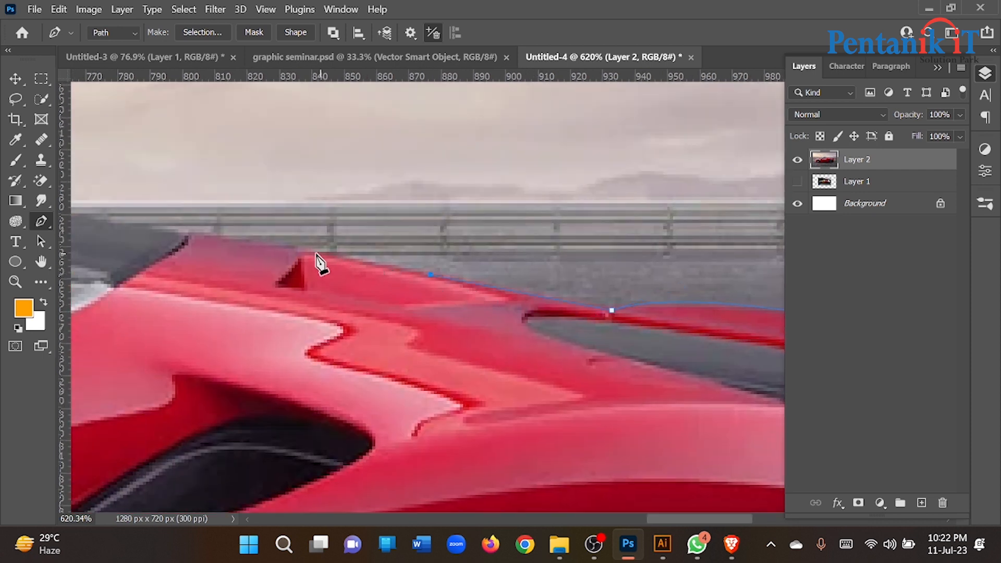
left_click_drag(257, 247, 594, 295)
left_click(524, 284)
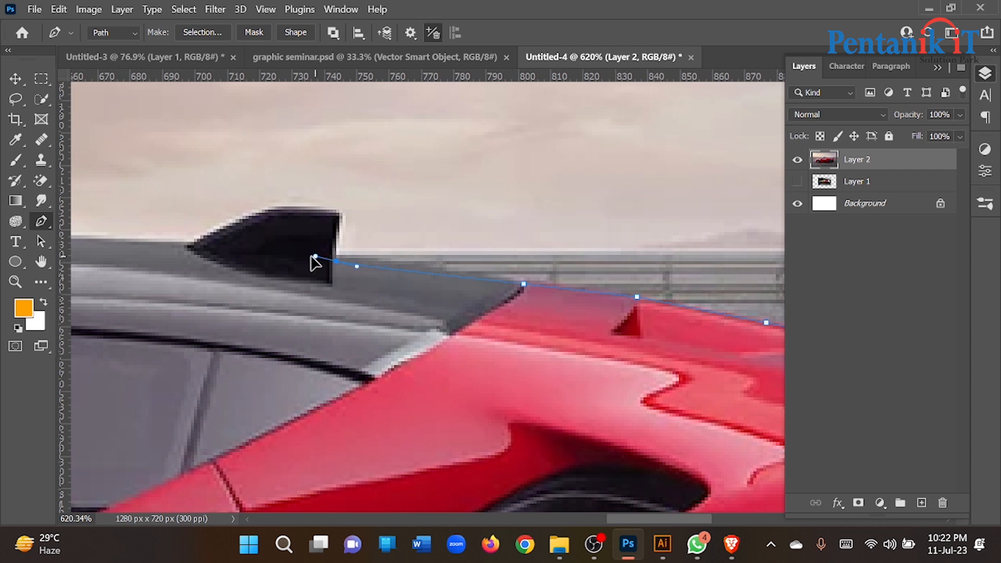
scroll(333, 245, "up", 2)
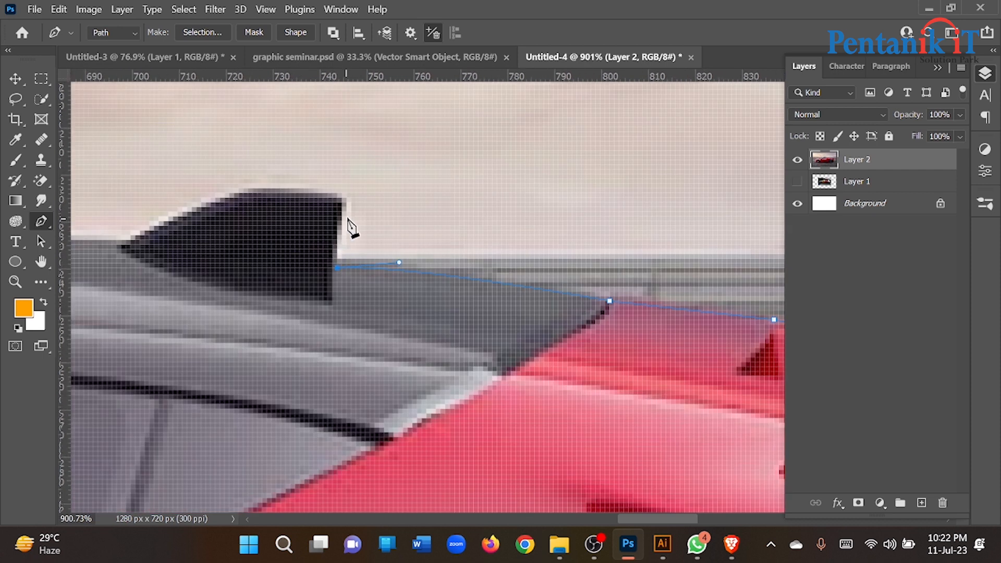
left_click_drag(359, 174, 354, 161)
left_click(341, 198, "alt")
left_click_drag(242, 215, 380, 230)
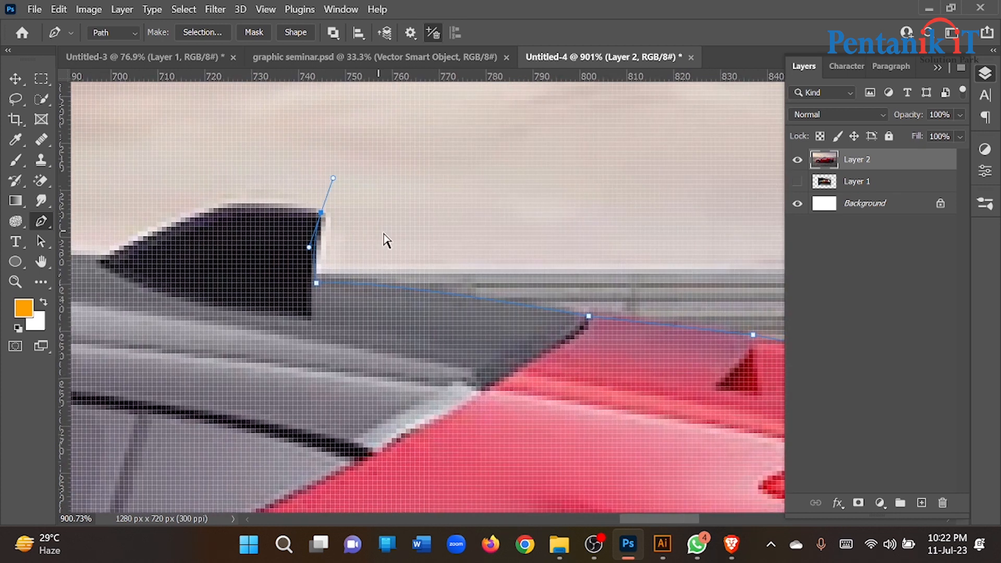
left_click_drag(478, 252, 498, 216)
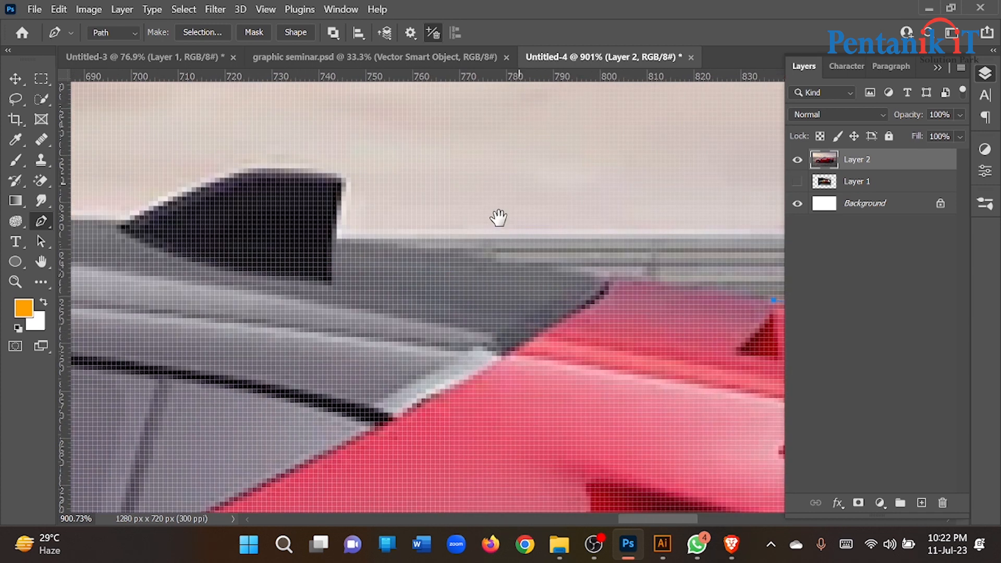
scroll(582, 271, "down", 1)
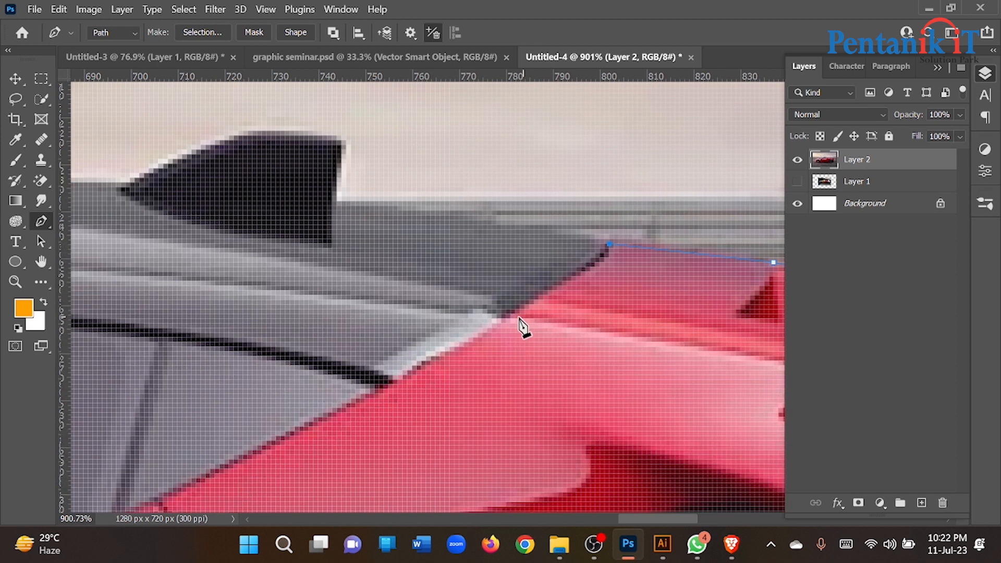
key("ctrl+z")
key("ctrl+z")
- Trace the path down the seam between the black roof and red body, then along the rear side window's lower edge
left_click_drag(461, 327, 496, 255)
left_click(502, 314, "alt")
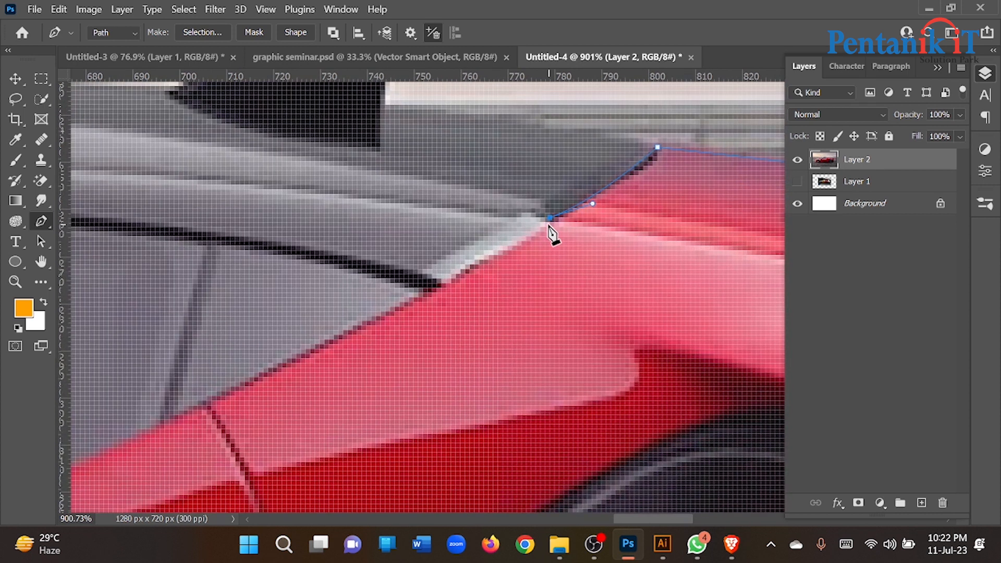
left_click_drag(445, 295, 492, 261)
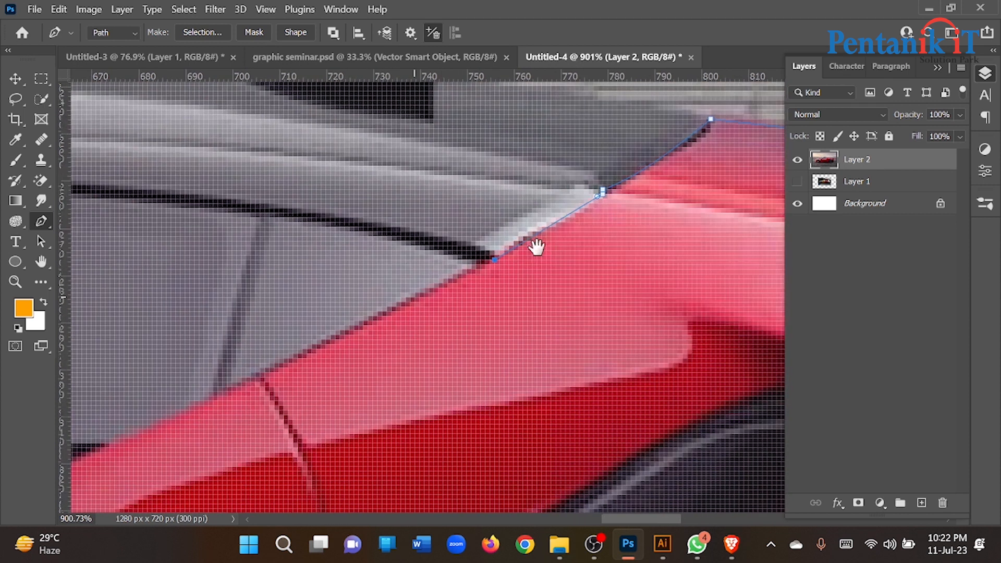
scroll(450, 282, "down", 3)
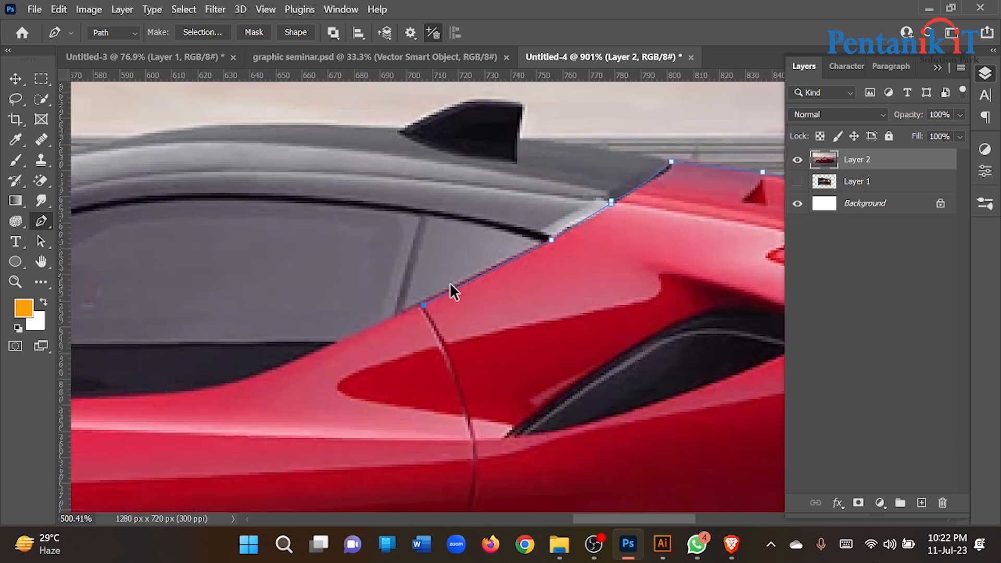
scroll(391, 331, "up", 1)
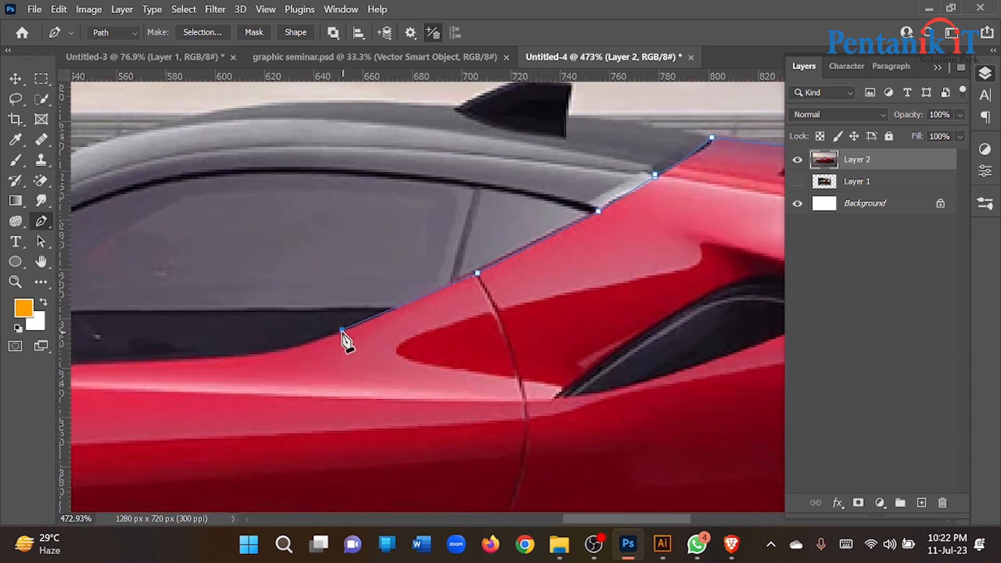
- Curve the path under the side window, remove the outgoing handle, and continue forward to the rear edge of the side mirror
left_click_drag(270, 370, 433, 311)
left_click(489, 310, "alt")
left_click_drag(329, 334, 523, 312)
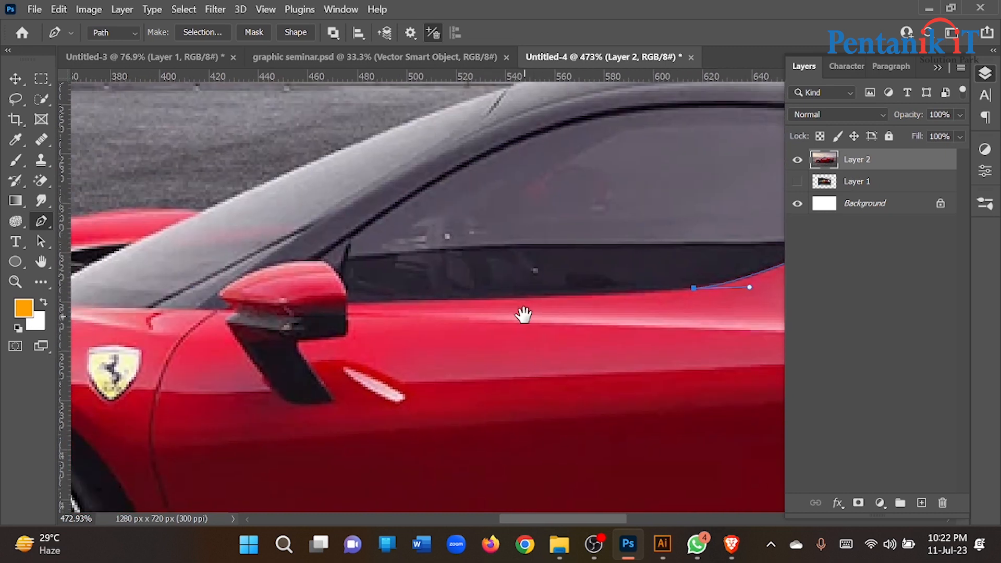
left_click(348, 303)
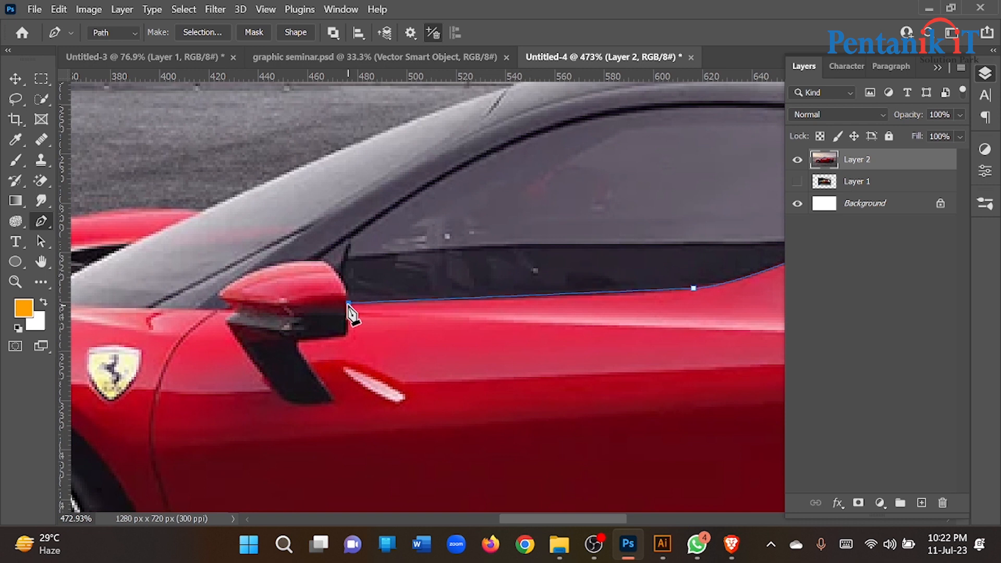
- Trace the rear edge of the red mirror housing up to its upper edge and remove the outgoing handle there
scroll(346, 279, "up", 3)
left_click_drag(308, 252, 293, 241)
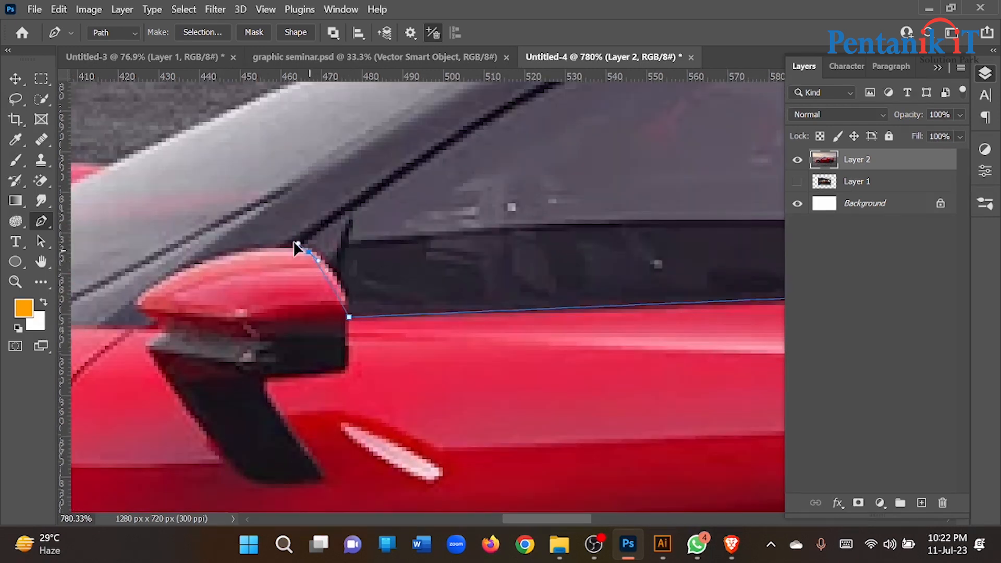
left_click_drag(290, 280, 621, 203)
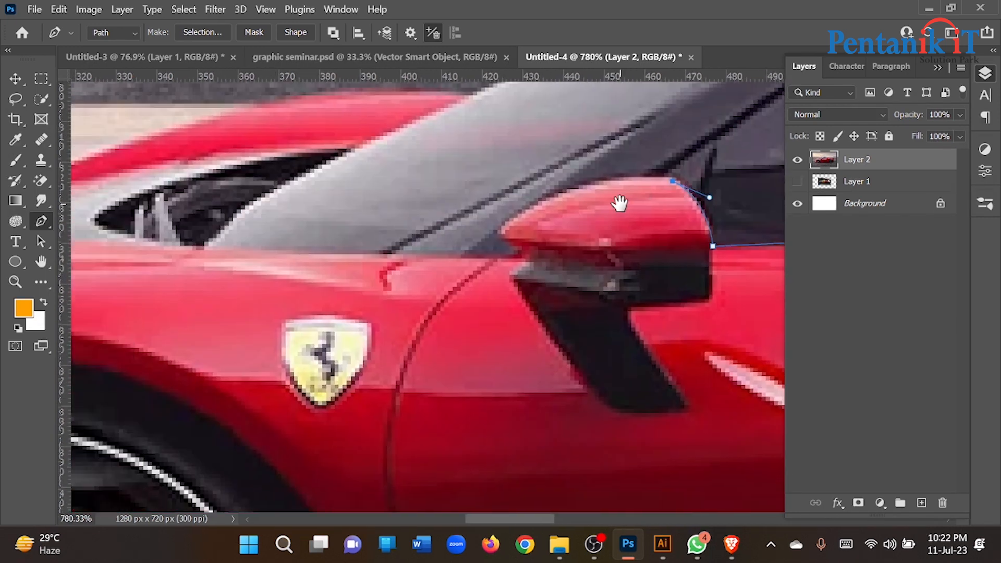
key("ctrl+z")
key("ctrl+z")
left_click_drag(640, 154, 631, 152)
left_click(673, 178, "alt")
- Continue the path around the mirror's front tip and forward along the windshield's base to the opening in the hood
left_click_drag(475, 254, 434, 302)
scroll(525, 257, "left", 4)
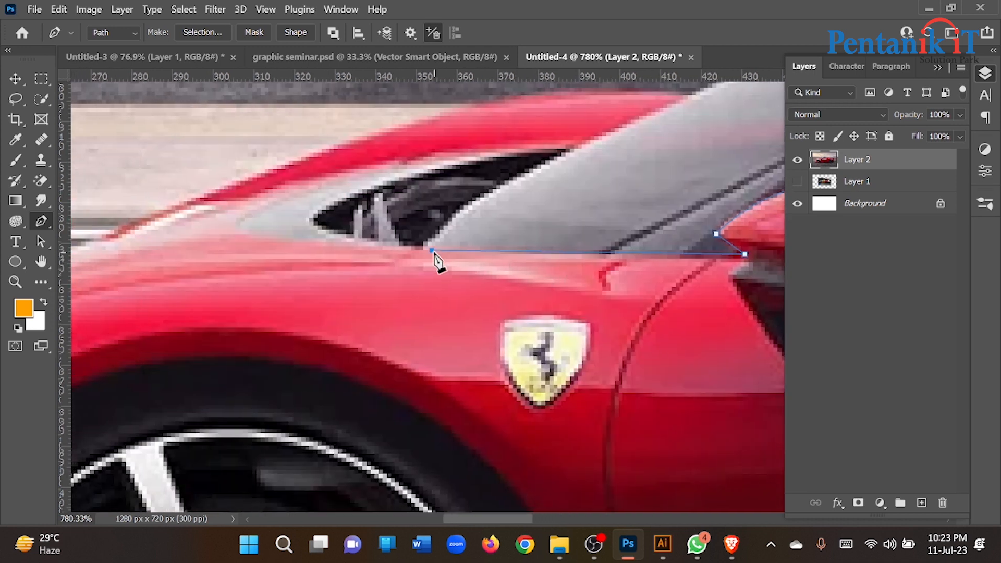
scroll(432, 253, "up", 2)
scroll(416, 279, "down", 2)
scroll(381, 281, "up", 3)
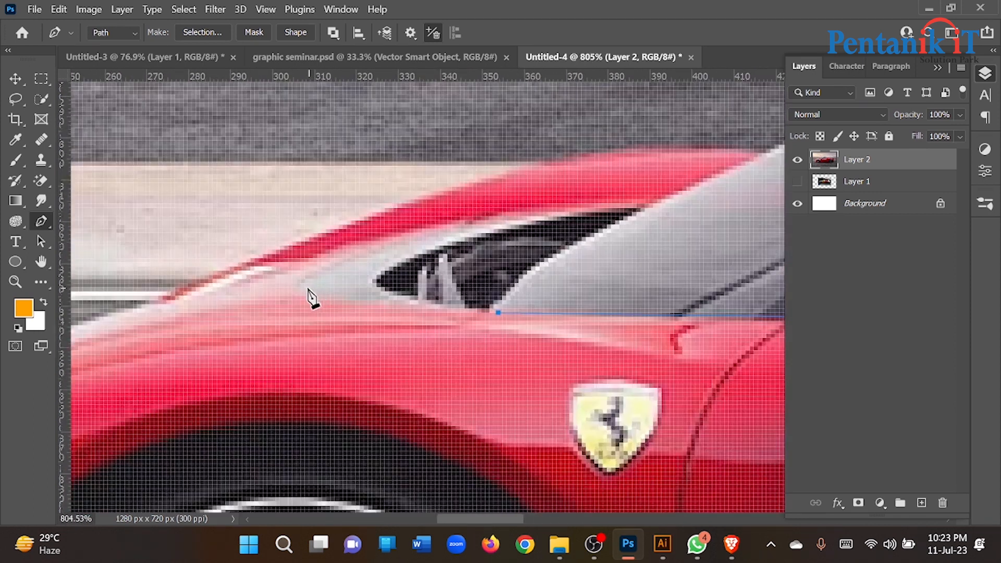
- Curve the path around the front of the hood opening and back along its upper edge to the windshield, removing outgoing handles
left_click_drag(323, 254, 361, 251)
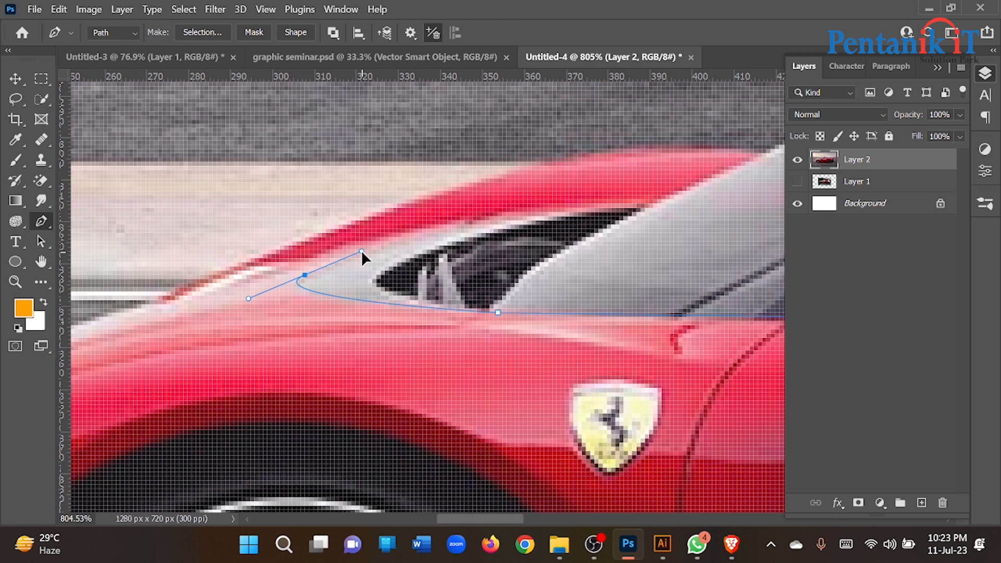
left_click(306, 276, "alt")
scroll(307, 278, "down", 3)
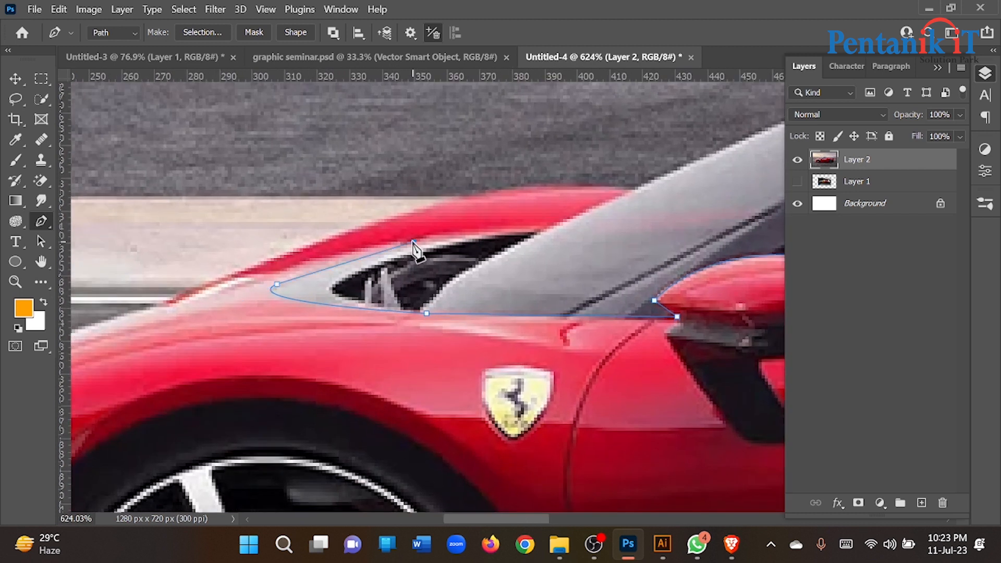
left_click_drag(413, 242, 469, 245)
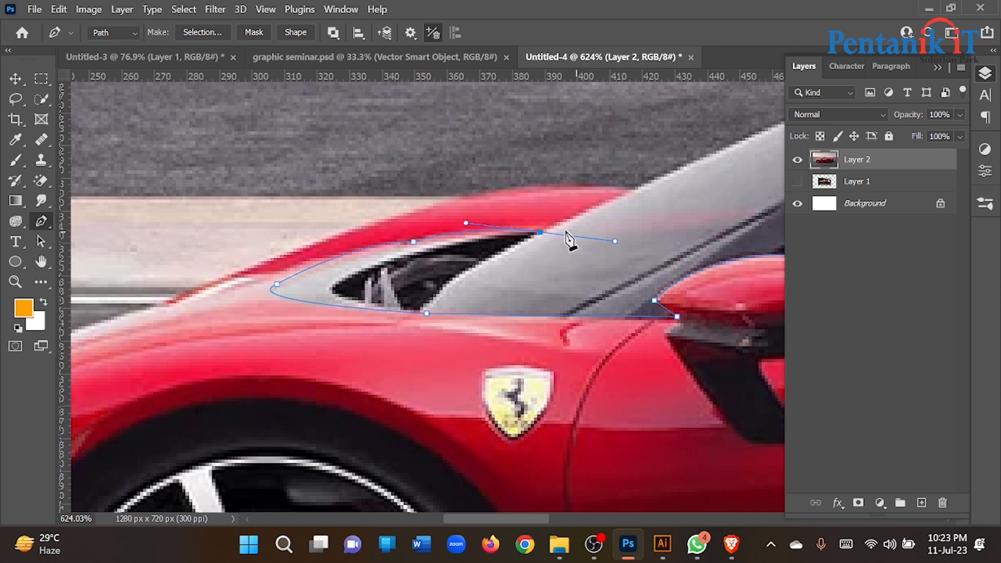
left_click(540, 233, "alt")
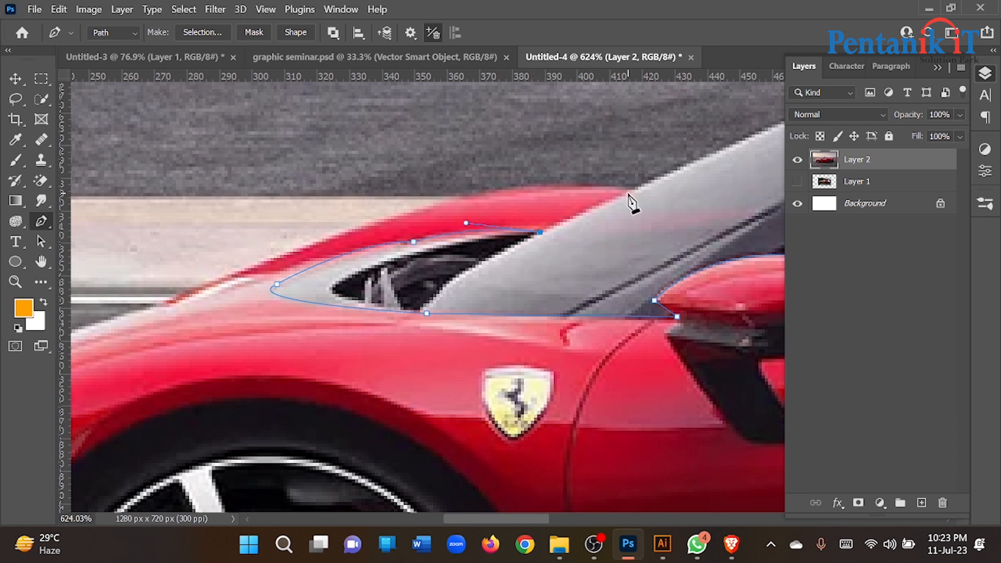
left_click_drag(449, 199, 352, 227)
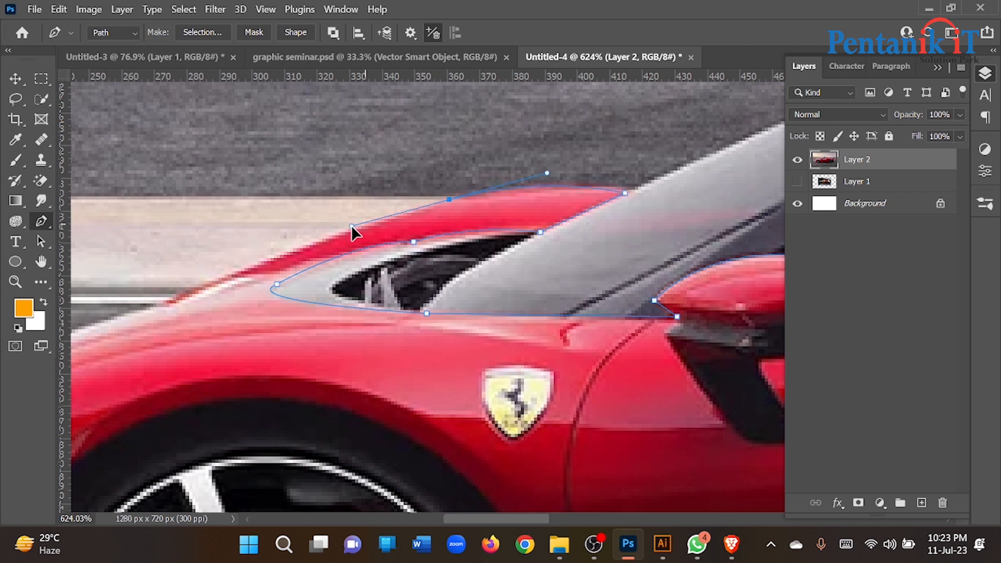
key("ctrl+z")
key("ctrl+z")
- Trace up the windshield edge and forward over the far front fender's crest, removing the last anchor's outgoing handle
left_click(634, 190)
left_click_drag(417, 206, 322, 238)
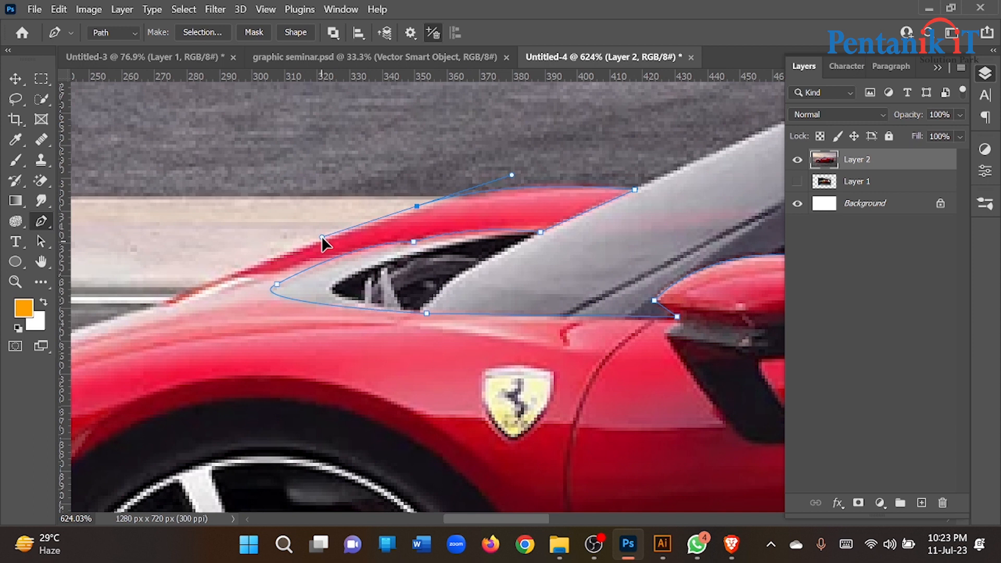
key("ctrl+z")
left_click_drag(285, 242, 281, 255)
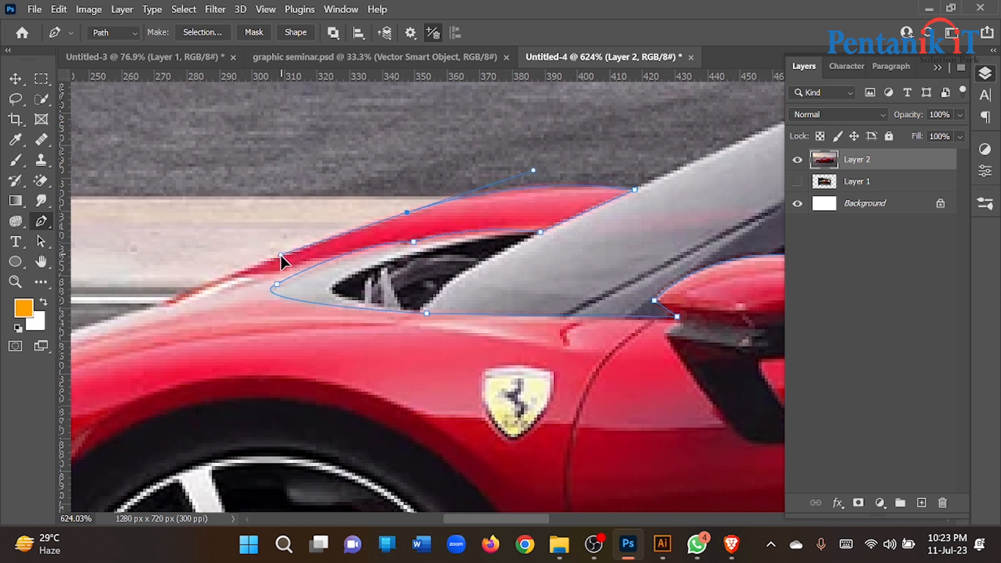
left_click(407, 213, "alt")
- Continue the path down the far fender and along the hood's outline to a point above the headlight
left_click_drag(290, 290, 560, 211)
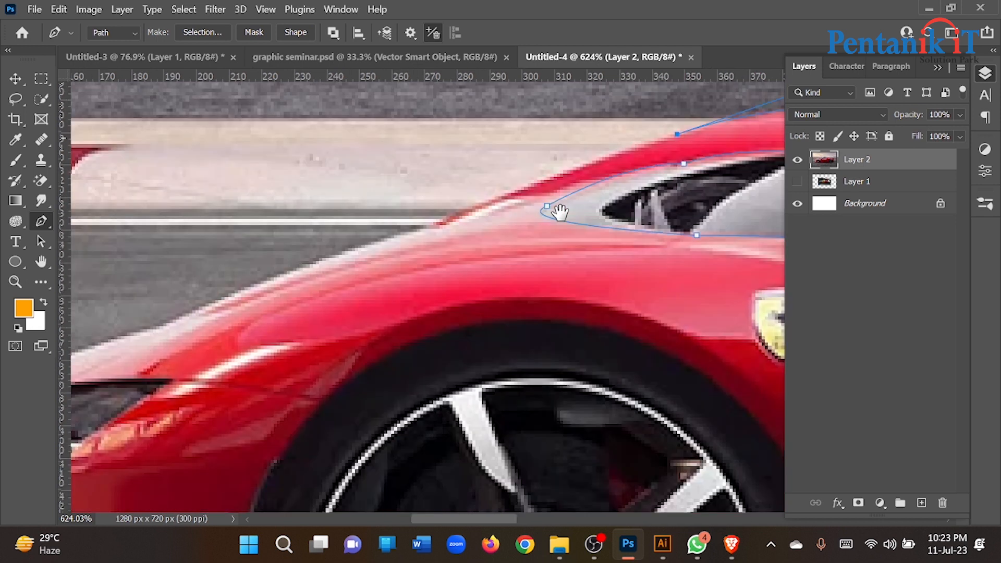
left_click_drag(407, 239, 403, 242)
left_click(440, 223, "alt")
left_click_drag(268, 301, 470, 220)
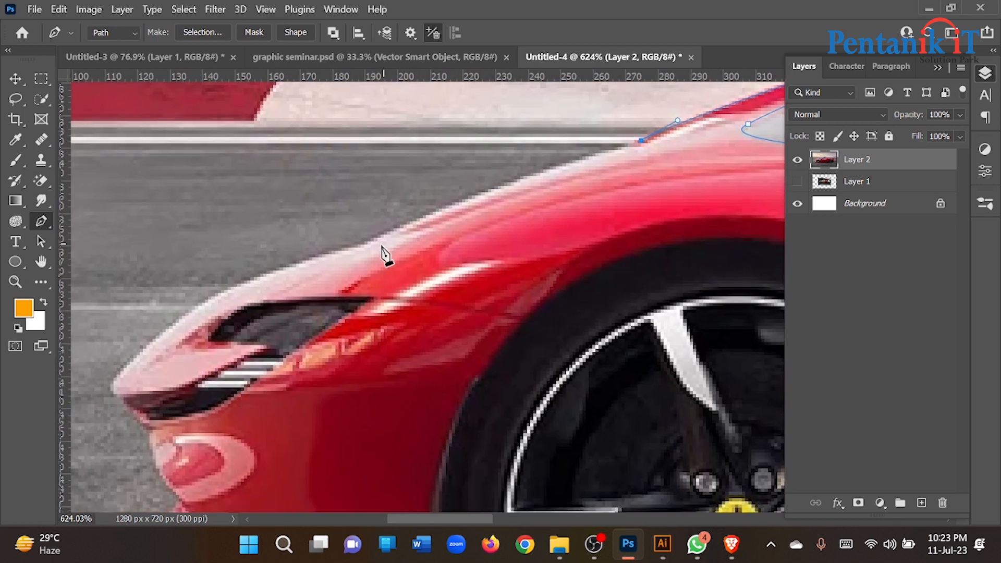
left_click_drag(359, 244, 349, 271)
left_click_drag(368, 220, 380, 224)
left_click(359, 244, "alt")
- Curve the path around the car's nose and down the front bumper to the notch above the lower lip
left_click_drag(300, 297, 391, 209)
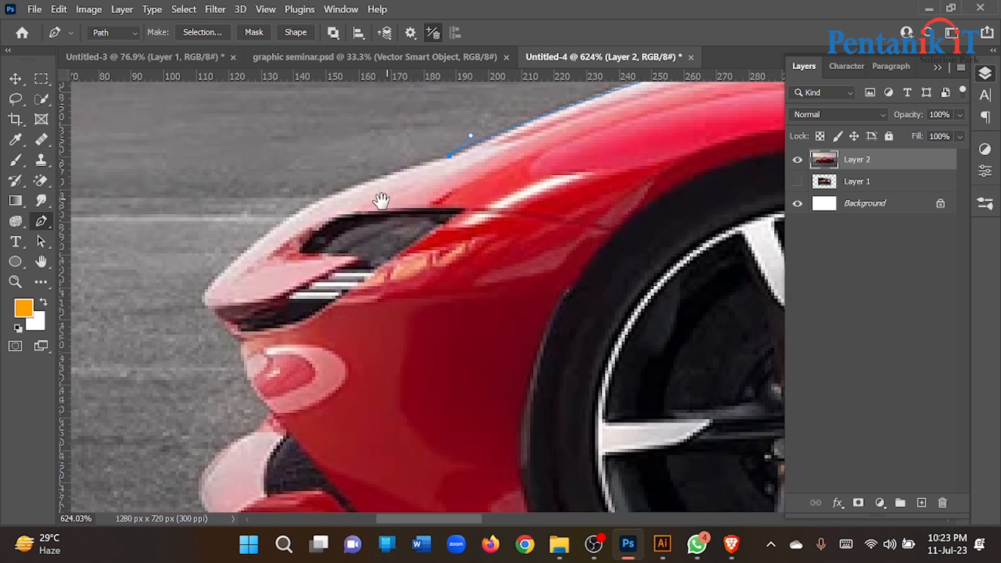
left_click_drag(206, 290, 128, 386)
left_click(206, 290, "alt")
left_click_drag(264, 413, 325, 224)
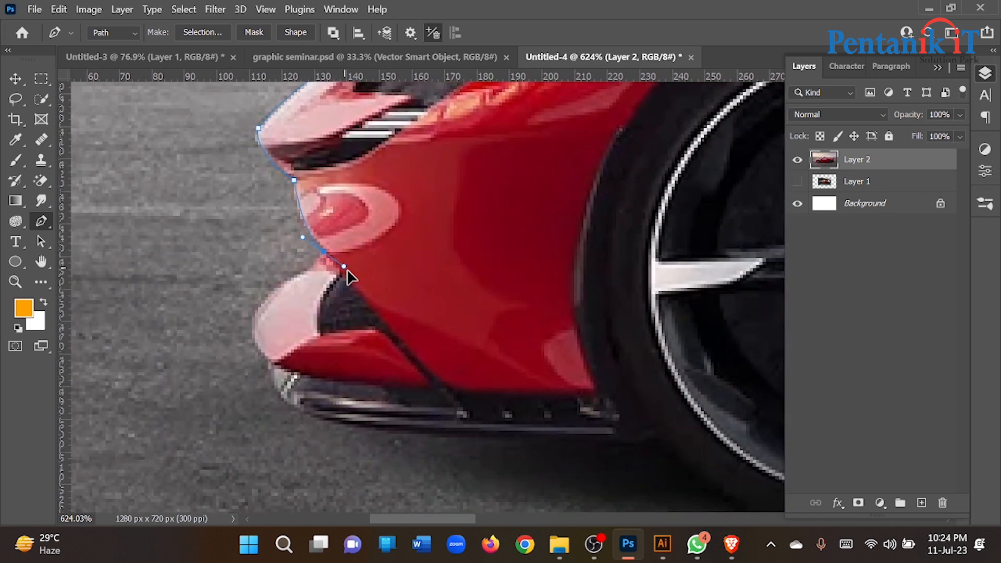
left_click(323, 253)
- Trace around the red lower bumper lip and along the bumper's lower edge to the front wheel arch
left_click_drag(310, 384, 337, 396)
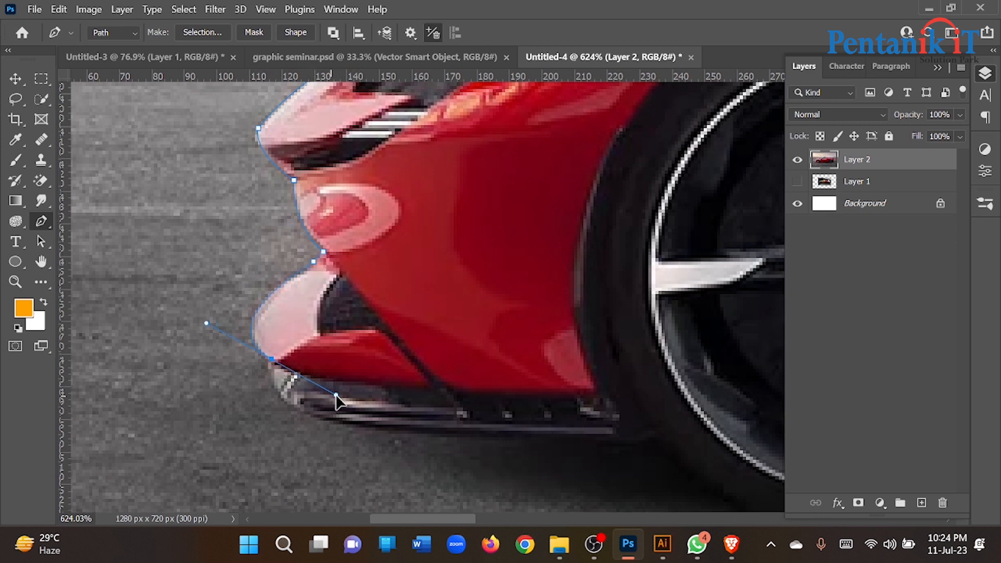
left_click(272, 360)
left_click_drag(431, 389, 583, 396)
left_click(431, 389)
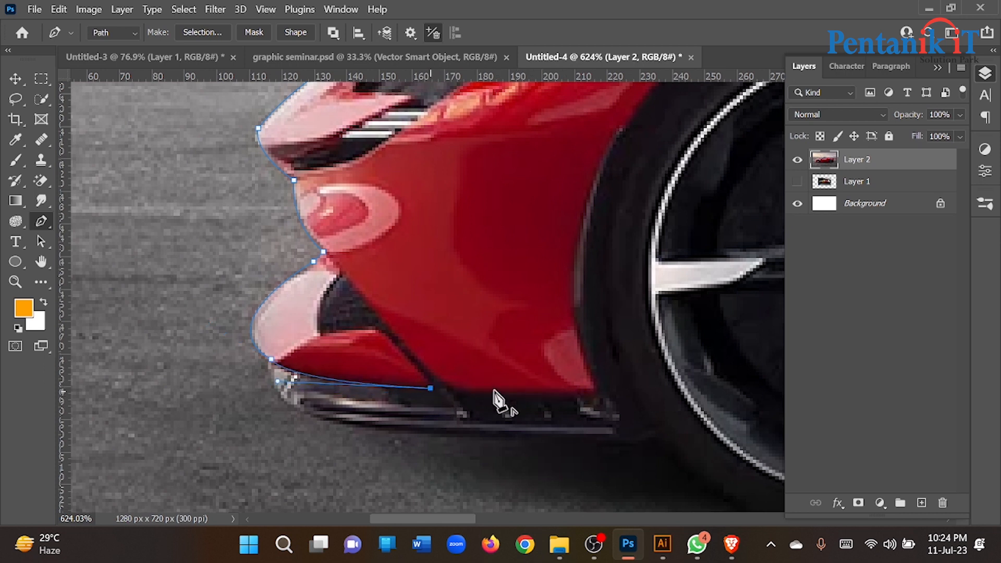
left_click(596, 391)
- Trace the front wheel arch up and over the tire to its rear side, removing the last anchor's outgoing handle
left_click_drag(574, 287, 579, 252)
left_click_drag(501, 299, 296, 394)
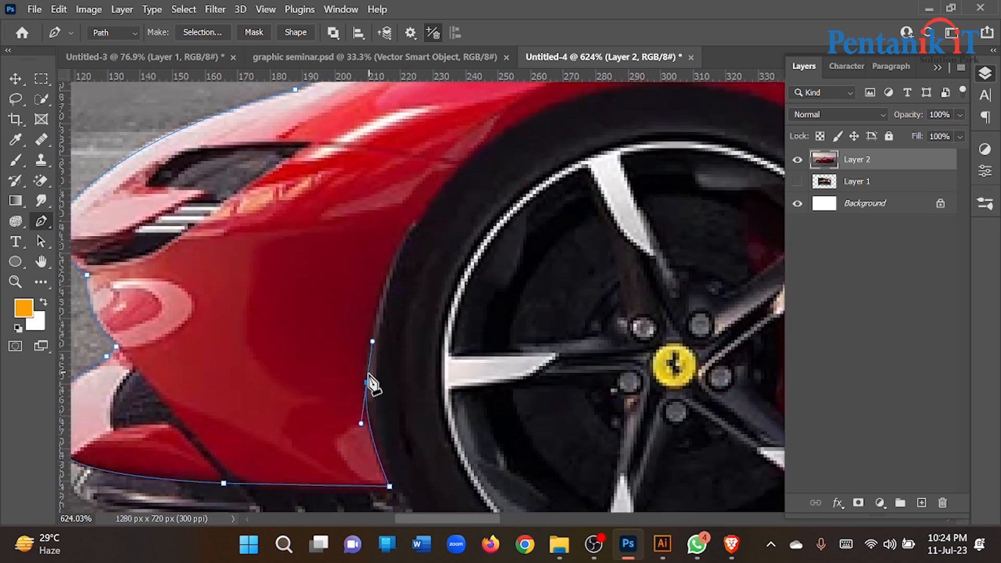
scroll(309, 366, "down", 3)
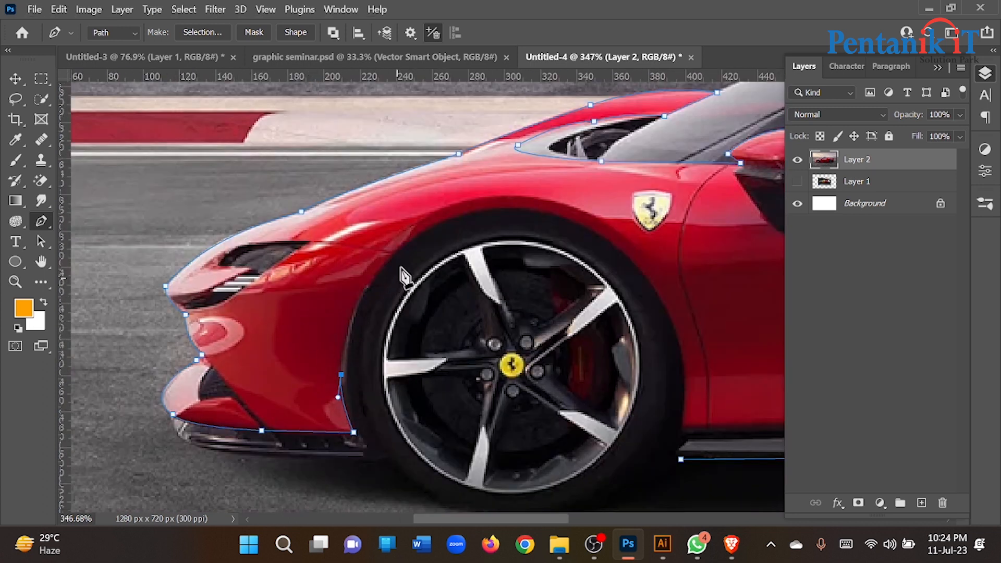
left_click_drag(455, 219, 564, 191)
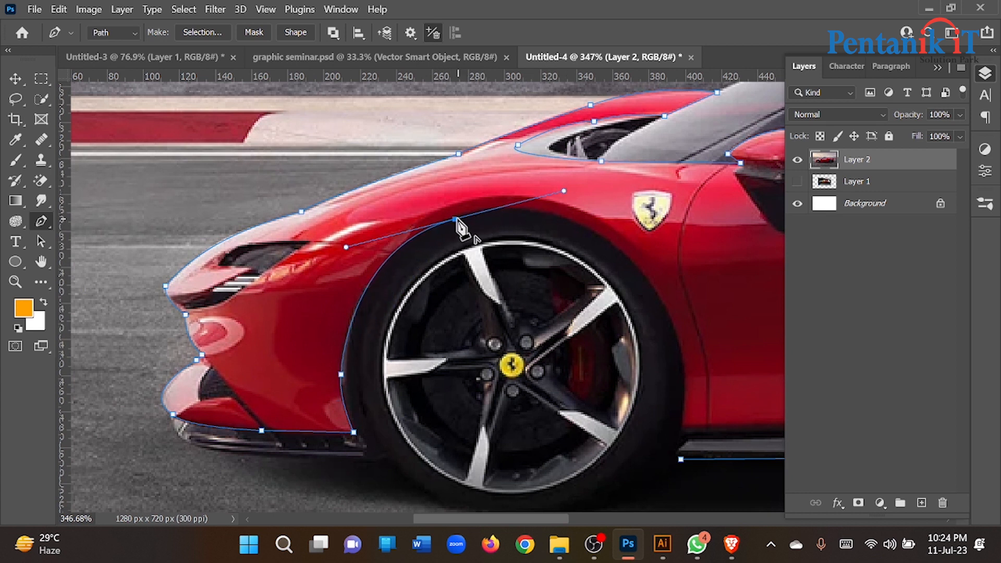
key("ctrl+z")
left_click_drag(477, 212, 607, 192)
left_click_drag(588, 287, 414, 232)
left_click_drag(501, 274, 571, 424)
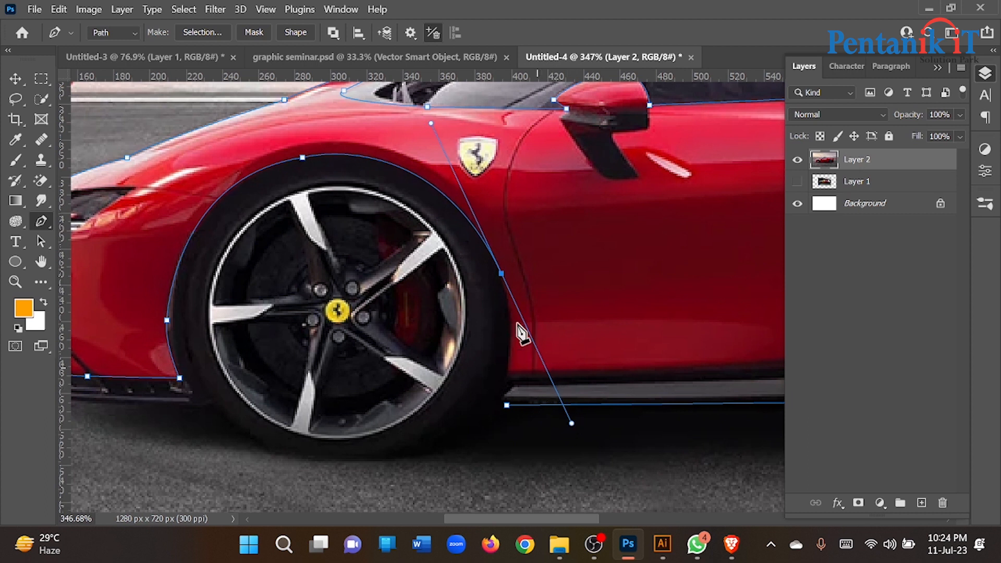
left_click(501, 274, "alt")
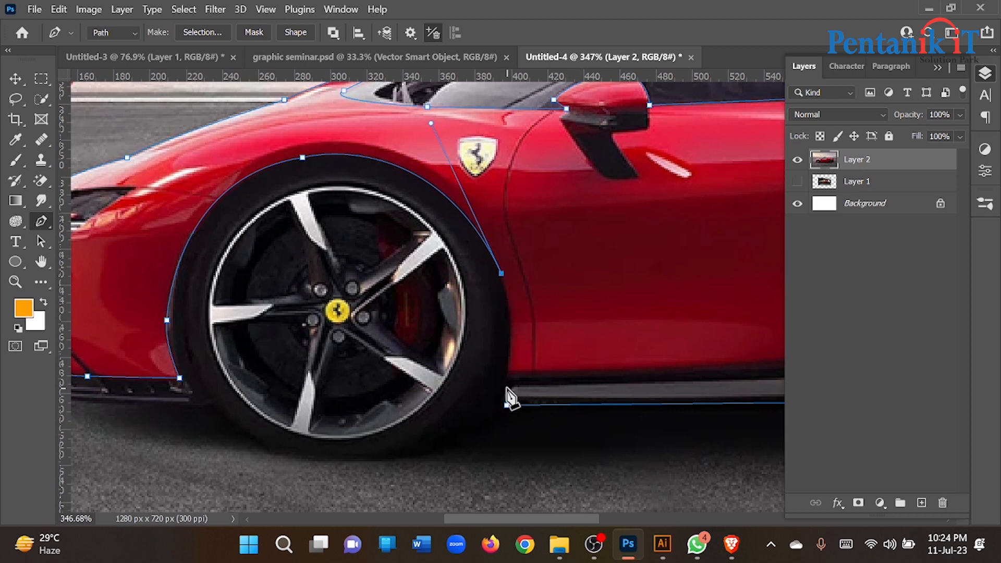
- Extend the path down behind the front wheel to the sill and move the path's starting anchor to the sill's rear end
scroll(461, 386, "down", 4)
scroll(471, 376, "up", 3)
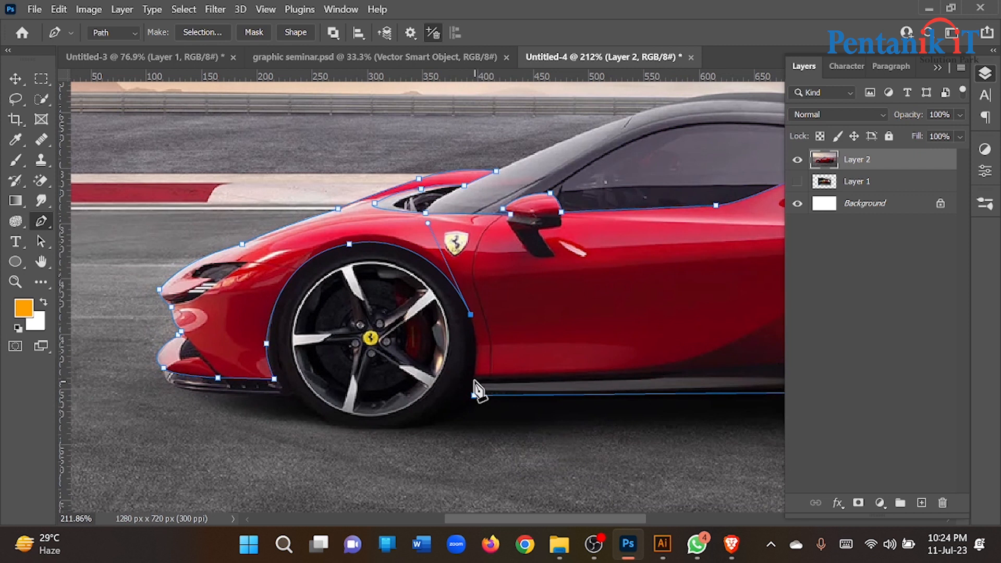
left_click(474, 383)
left_click_drag(515, 367, 329, 282)
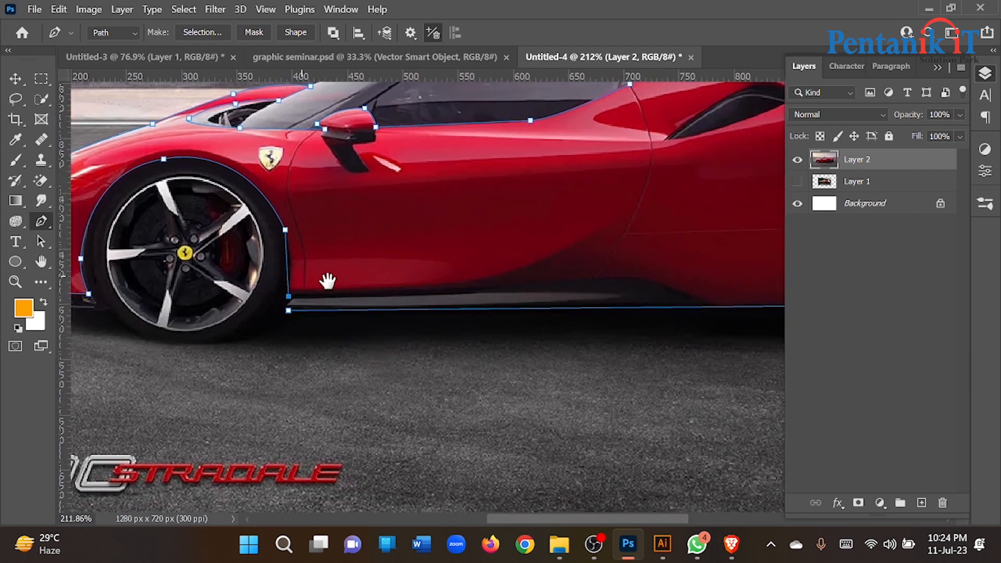
left_click_drag(386, 302, 302, 266)
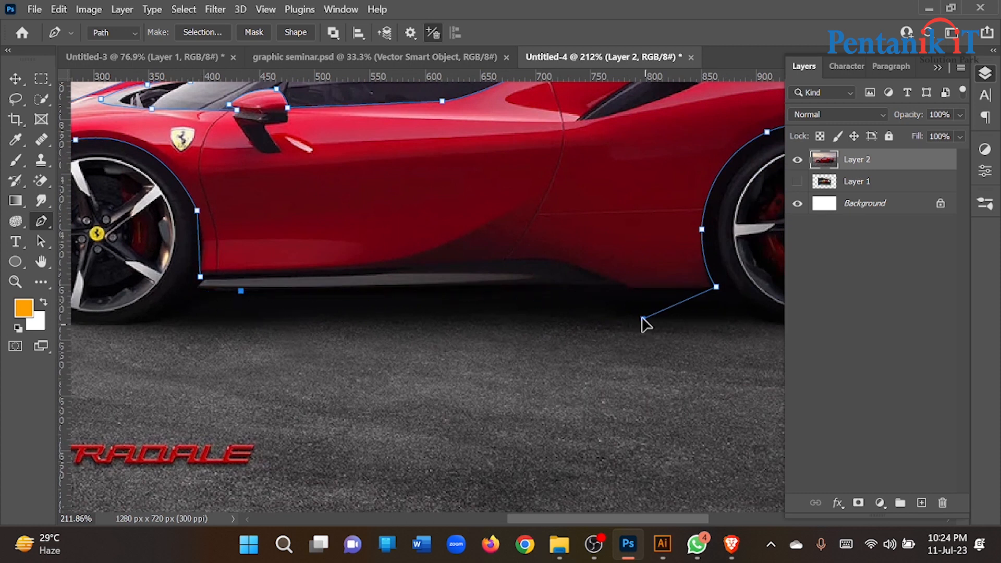
left_click(625, 288)
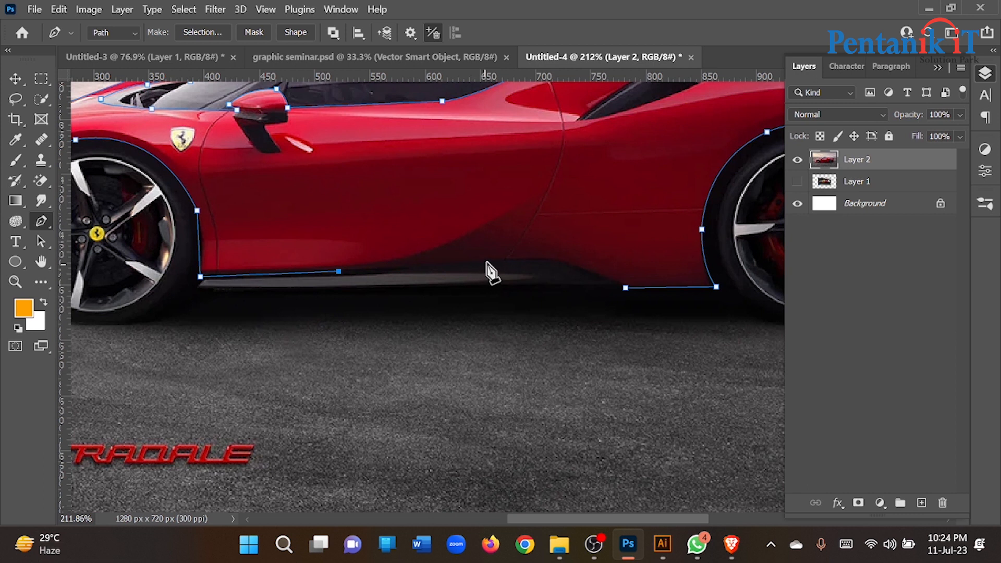
- Trace the path along the sill below the door and close it at the starting anchor near the rear wheel with a curve
scroll(537, 270, "up", 1)
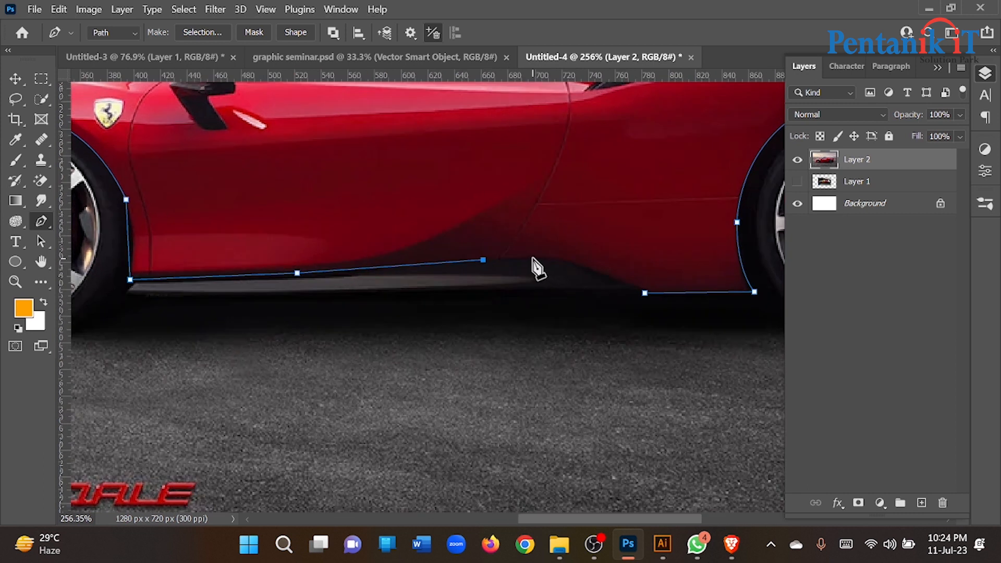
left_click(526, 257)
left_click_drag(644, 293, 694, 332)
scroll(501, 278, "down", 6)
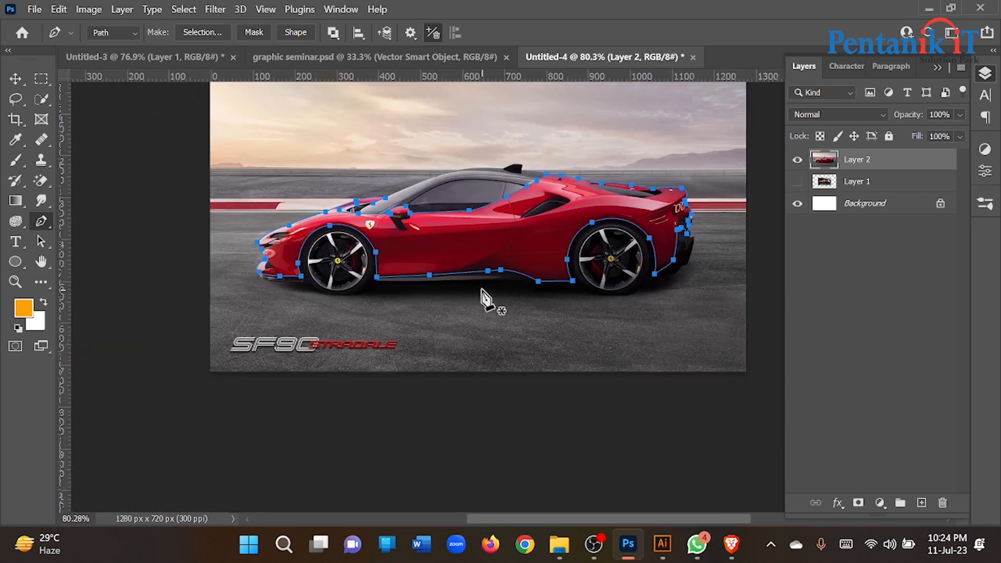
- Convert the closed body path into a new anti-aliased selection with a feather radius of 0 pixels
scroll(485, 253, "up", 1)
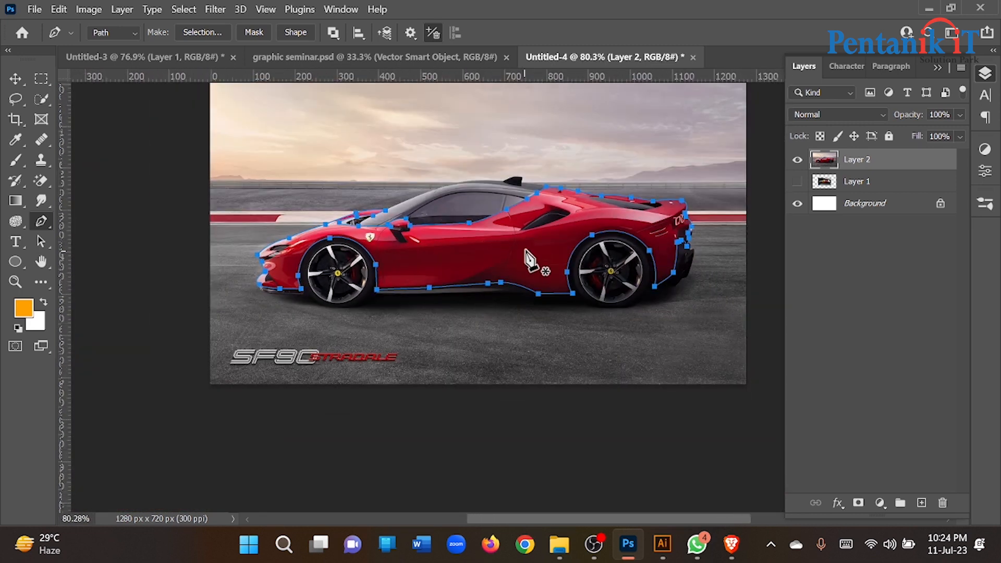
right_click(460, 250)
left_click(493, 236)
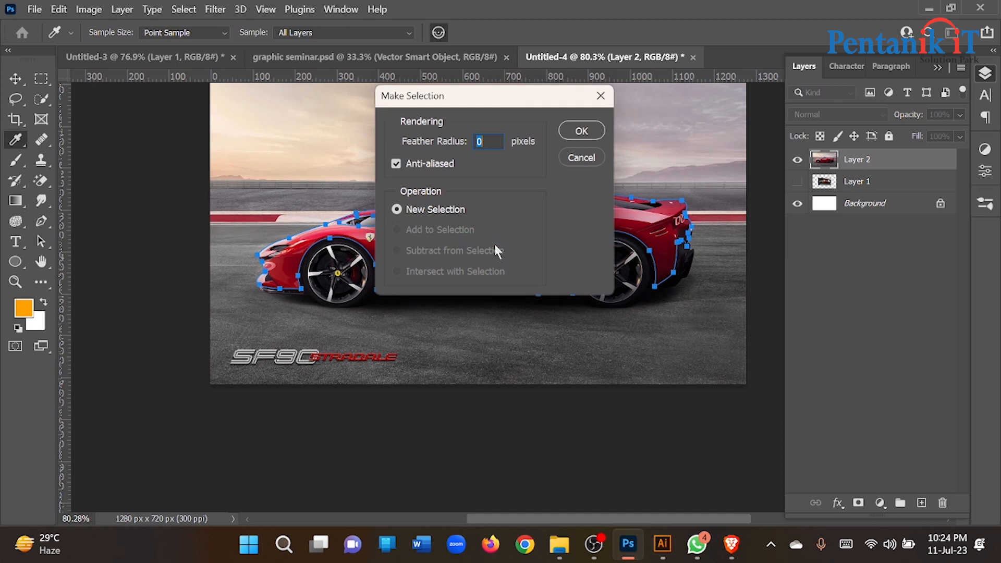
left_click(581, 131)
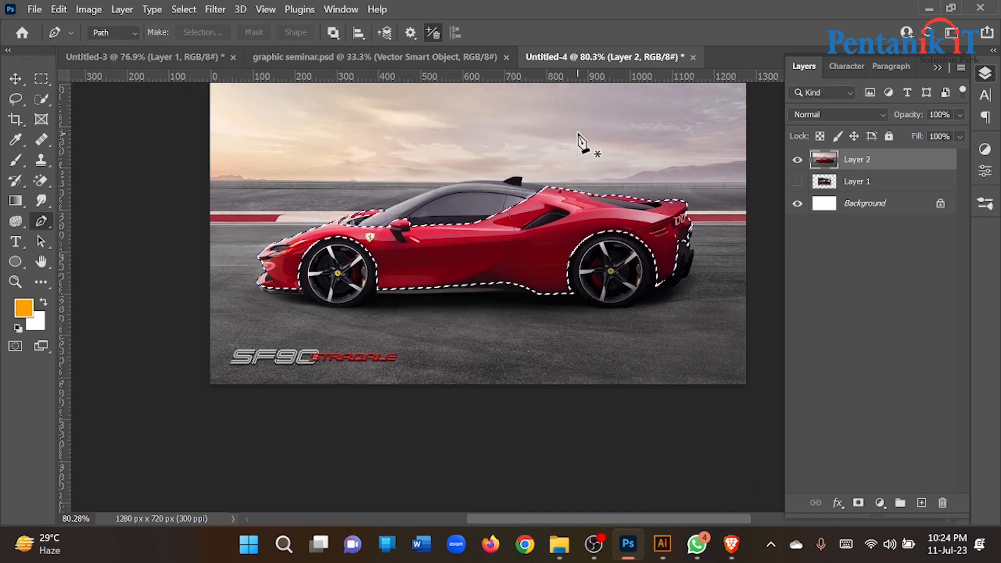
scroll(485, 256, "up", 2)
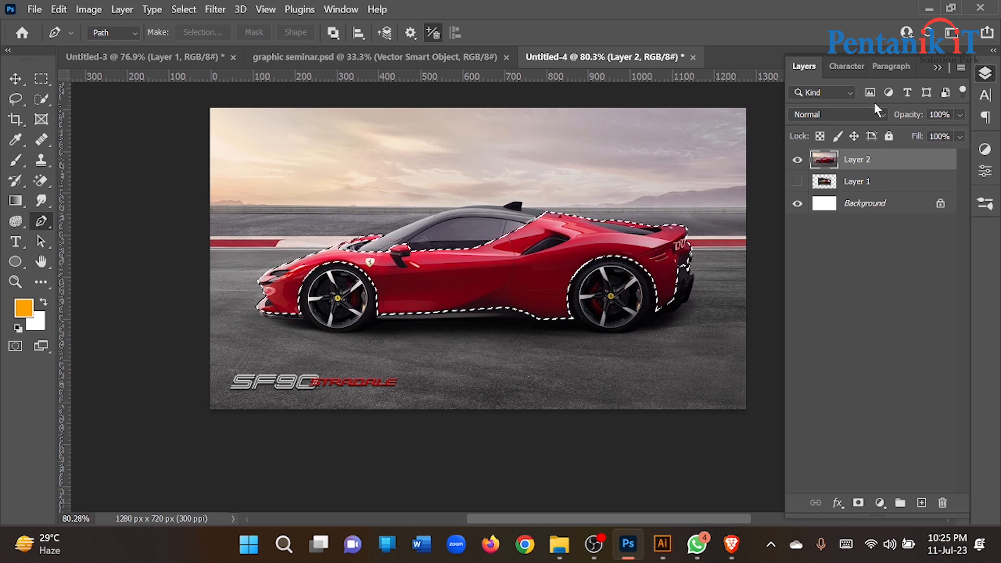
- Add a Hue/Saturation adjustment to the selected car body with hue +138 and saturation -18
left_click(986, 151)
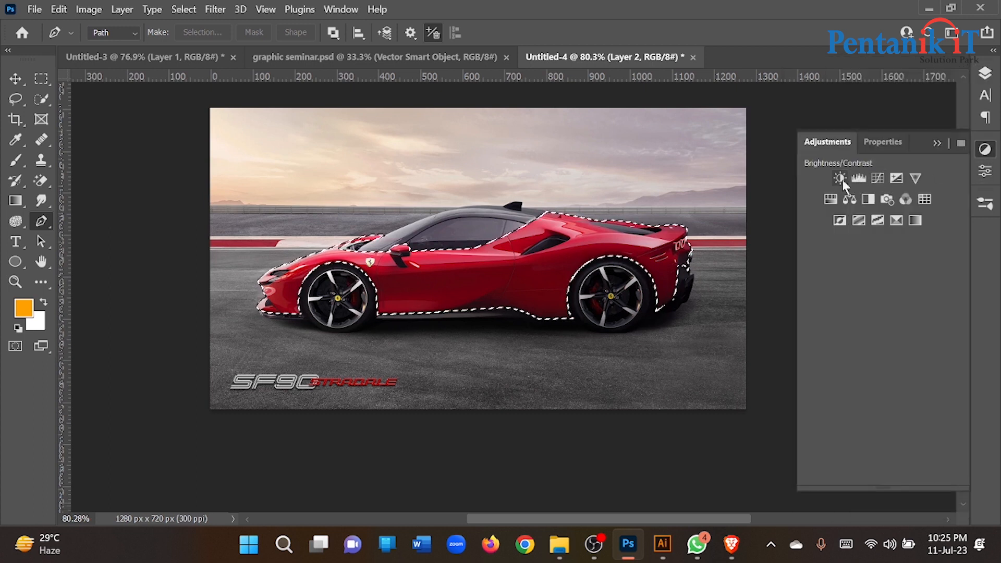
left_click(832, 202)
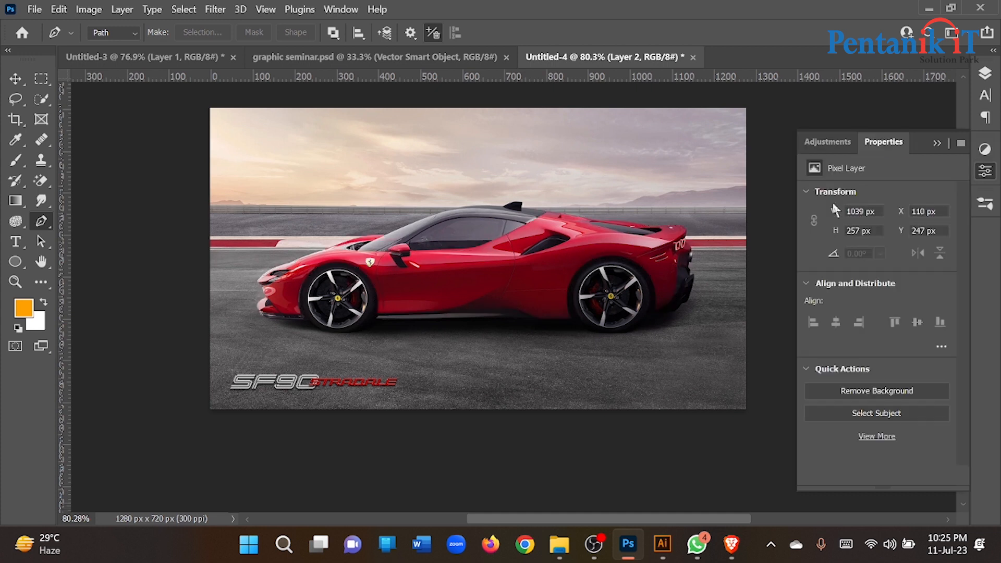
left_click_drag(879, 255, 931, 257)
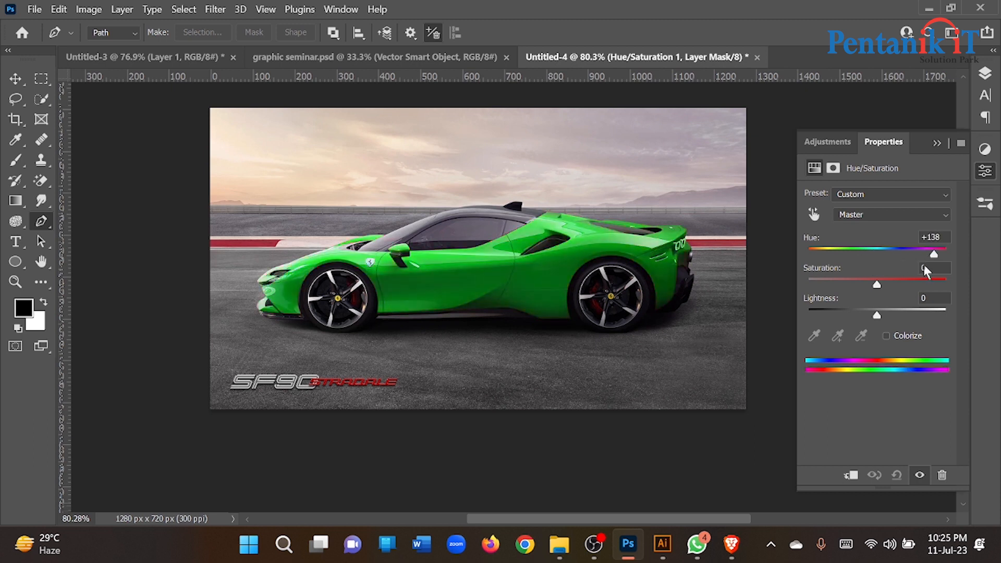
mouse_move(877, 285)
left_mouse_down()
mouse_move(773, 288)
mouse_move(940, 281)
mouse_move(867, 308)
mouse_move(862, 298)
left_mouse_up()
left_click(927, 268)
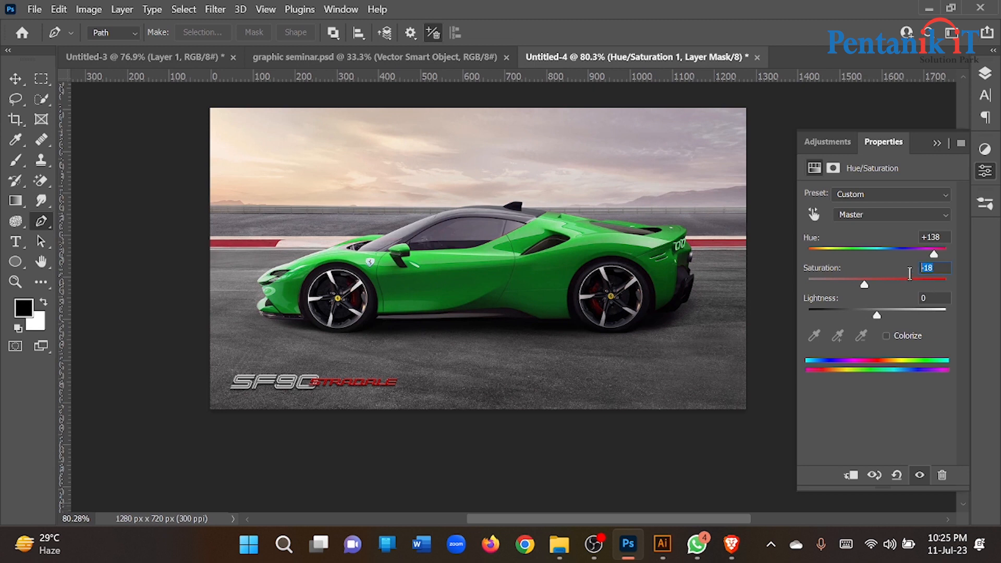
- Shift the Master hue so the body turns magenta-pink, and set the Greens range to hue -7 and saturation +70
left_click_drag(931, 254, 862, 254)
left_click(867, 216)
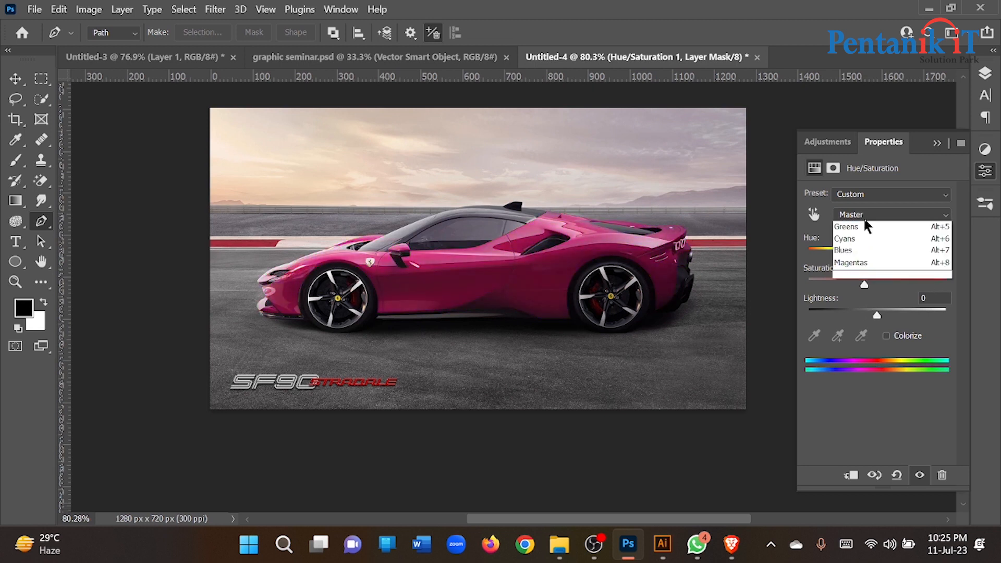
left_click(858, 261)
left_click_drag(871, 253, 849, 253)
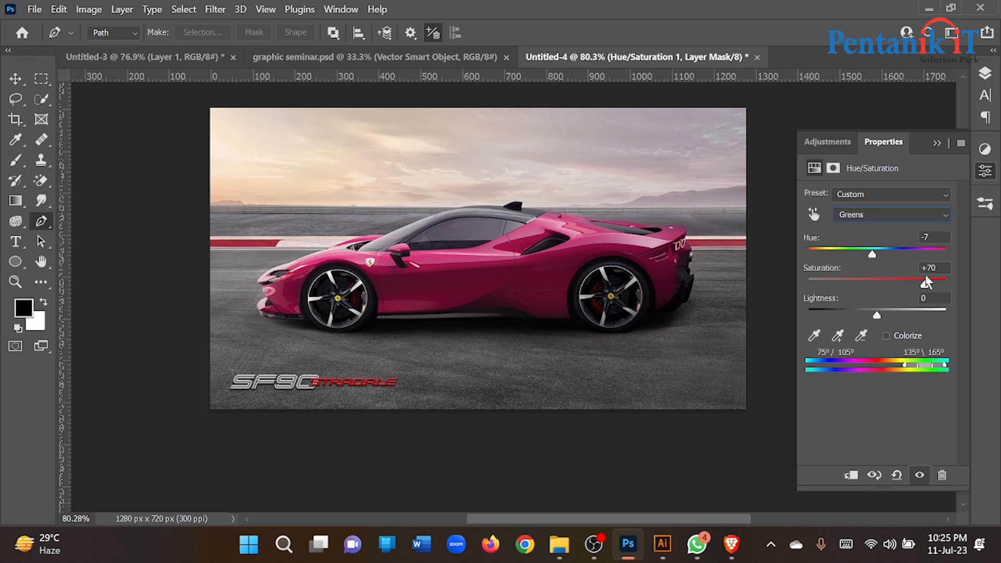
- Return to the Master range, try a hue of +12, and set the hue to 0
left_click(870, 216)
left_click(866, 226)
mouse_move(872, 255)
left_mouse_down()
mouse_move(840, 256)
mouse_move(885, 255)
left_mouse_up()
left_click(858, 217)
left_click(860, 224)
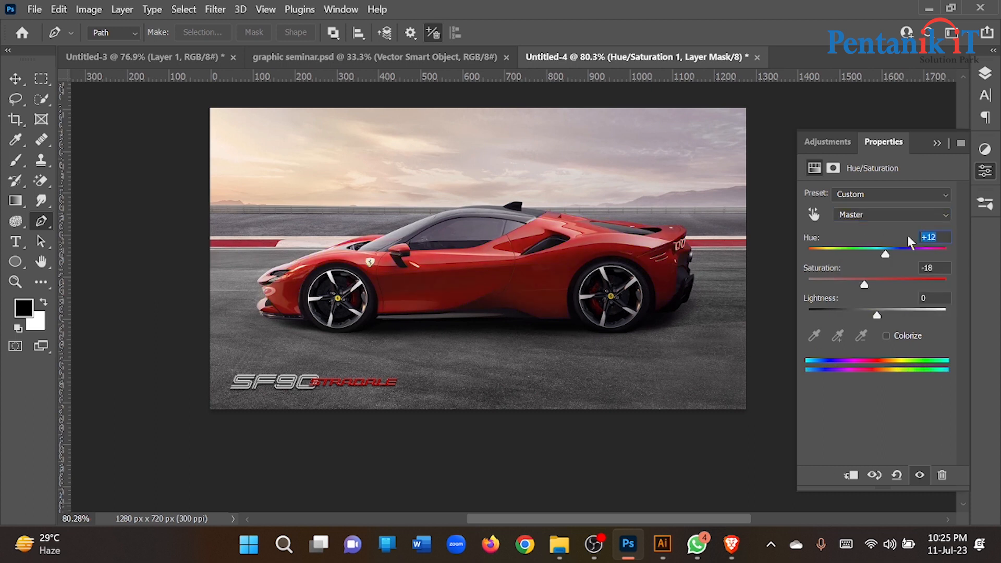
type("0")
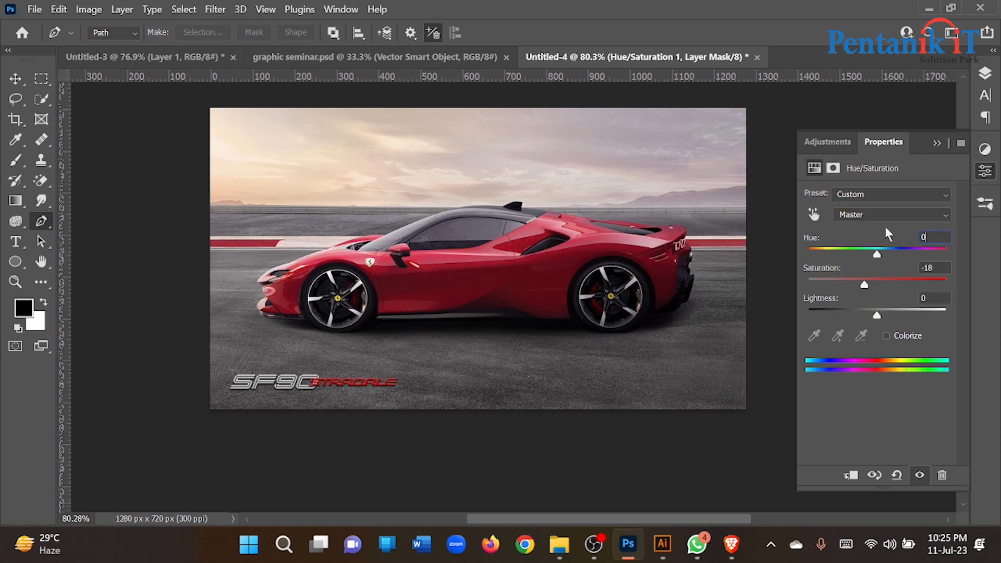
- Adjust the saturation of the Reds range and set the Cyans range's saturation to +94
left_click(847, 216)
left_click(863, 243)
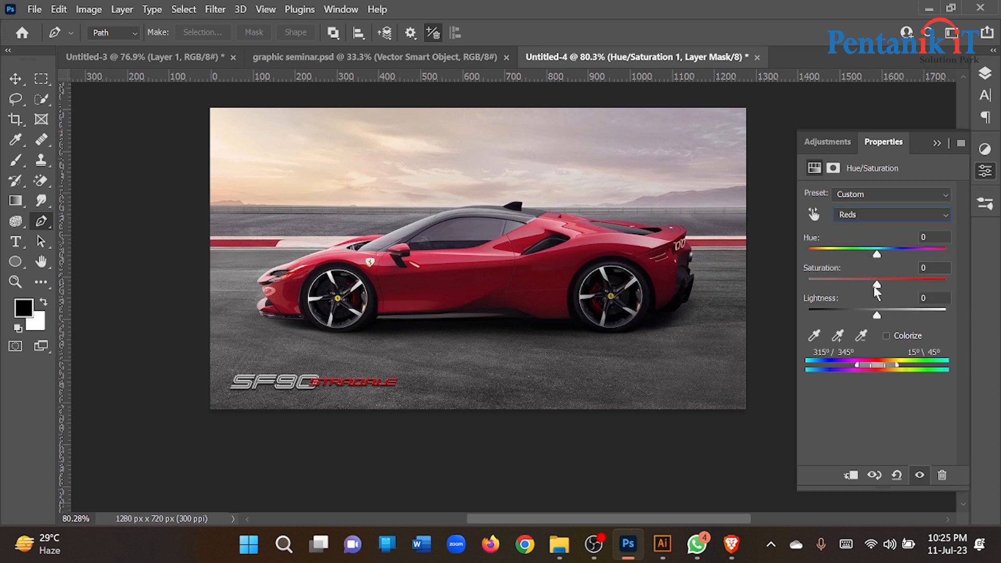
left_click_drag(867, 284, 866, 308)
left_click(855, 215)
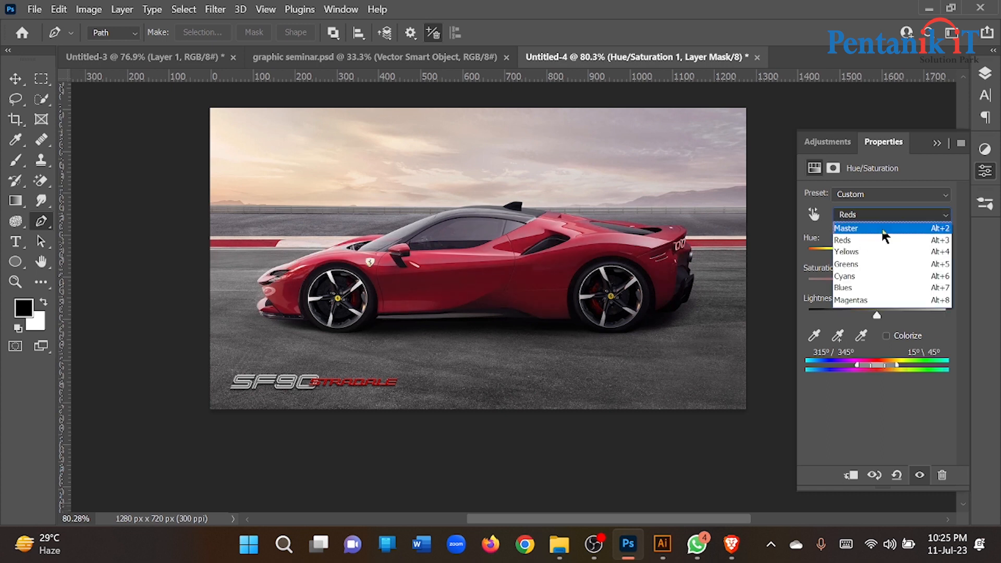
left_click(861, 277)
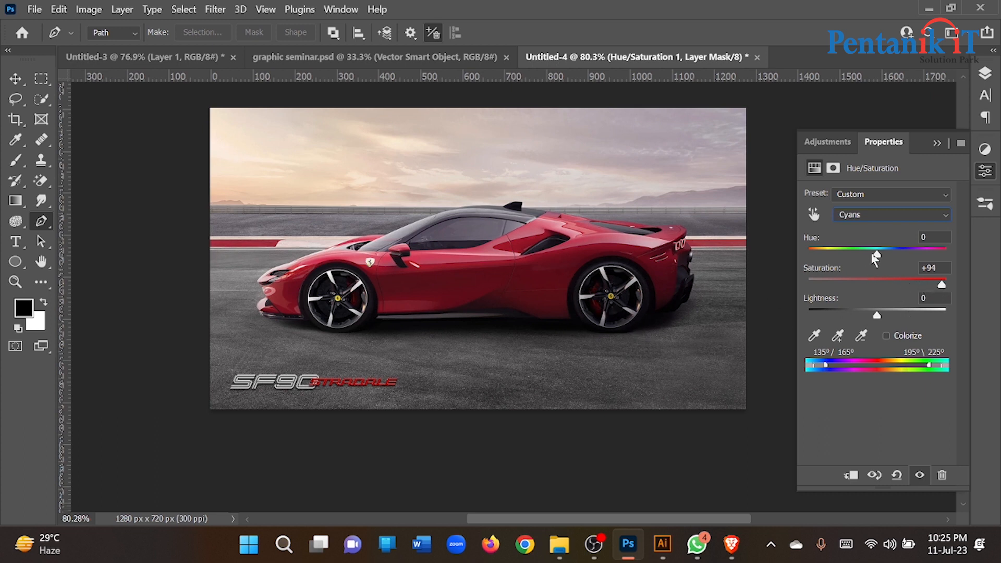
- Recolor the body teal by setting the Reds range to hue -180 with saturation -14
left_click(871, 219)
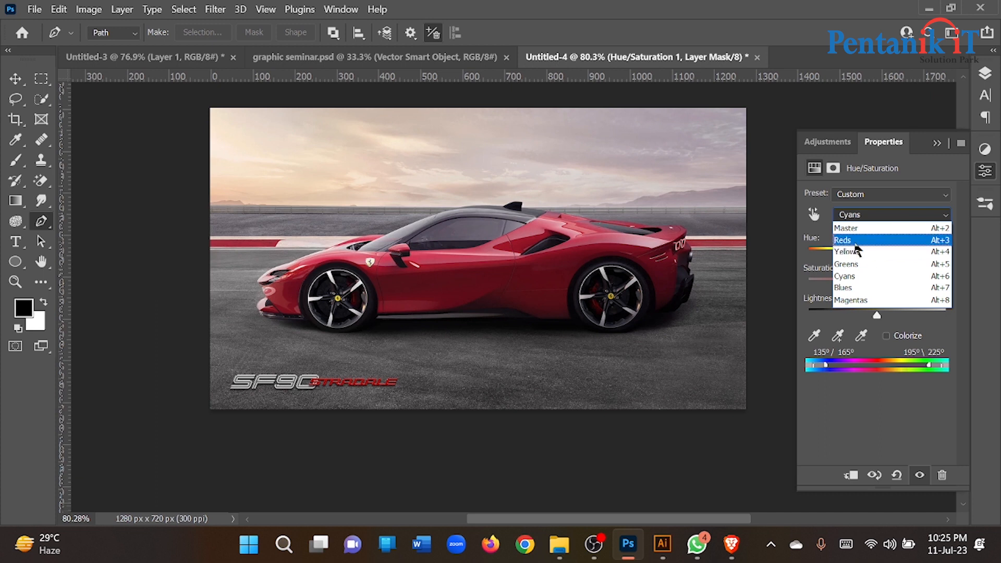
left_click(855, 243)
mouse_move(881, 275)
left_mouse_down()
mouse_move(921, 283)
mouse_move(817, 286)
mouse_move(870, 268)
left_mouse_up()
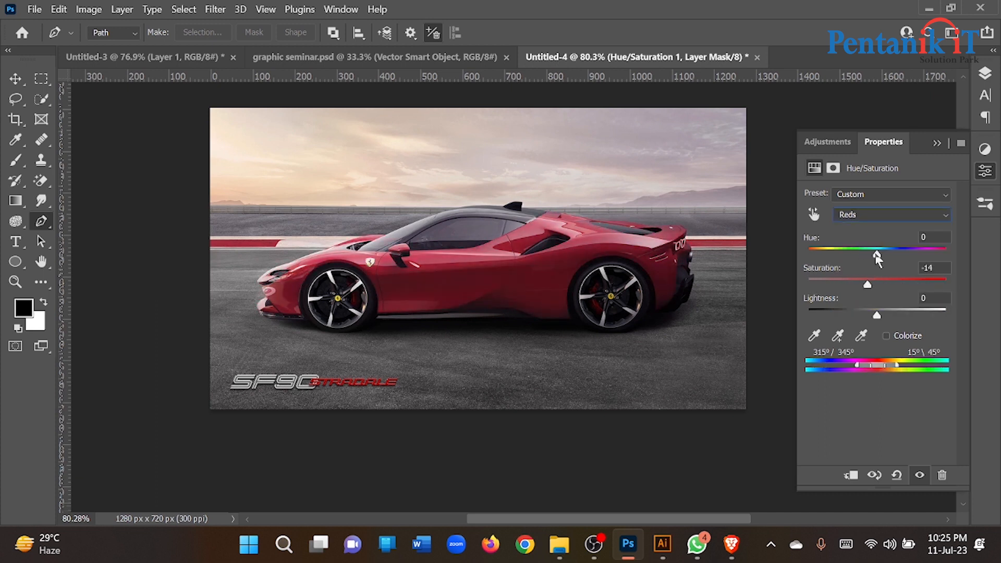
left_click_drag(846, 258, 649, 263)
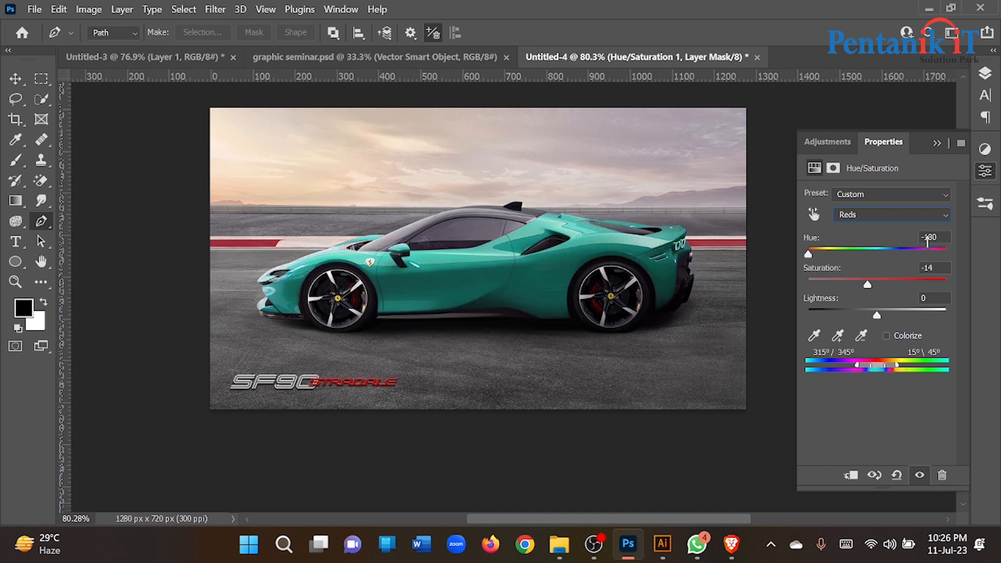